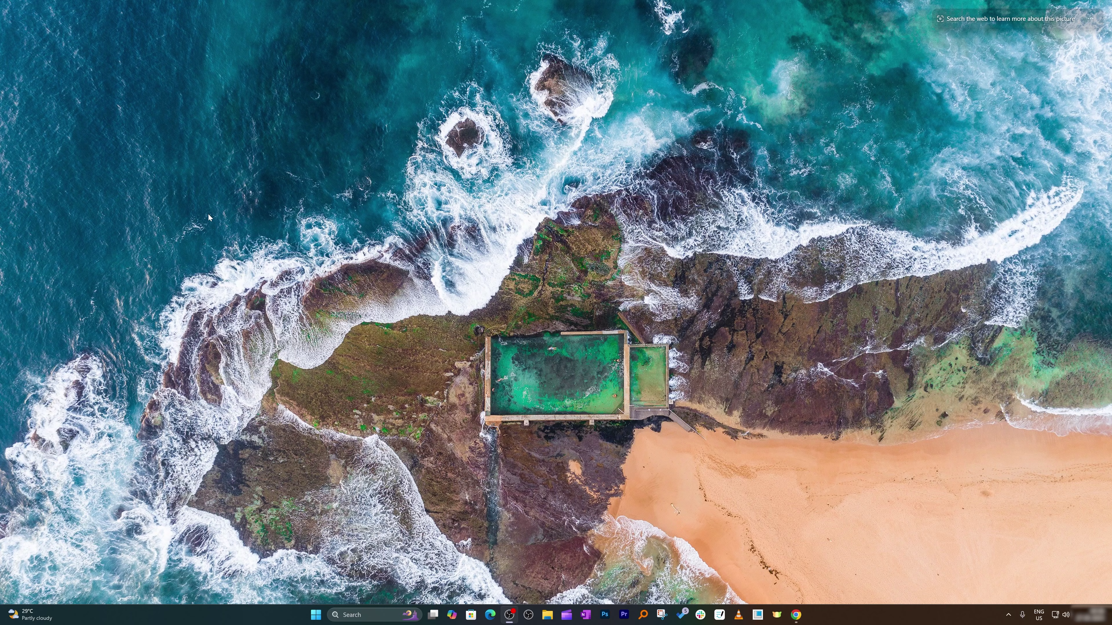
- Launch Edge, dismiss the restore prompt, and search 'office customization tool' to reach config.office.com
left_click(490, 615)
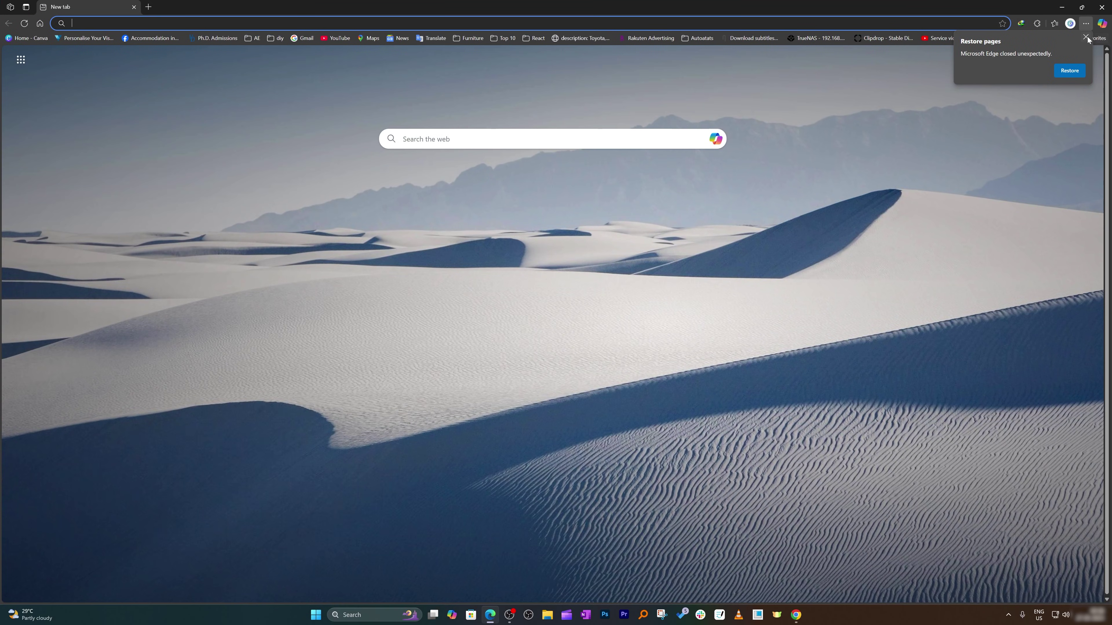
left_click(1086, 38)
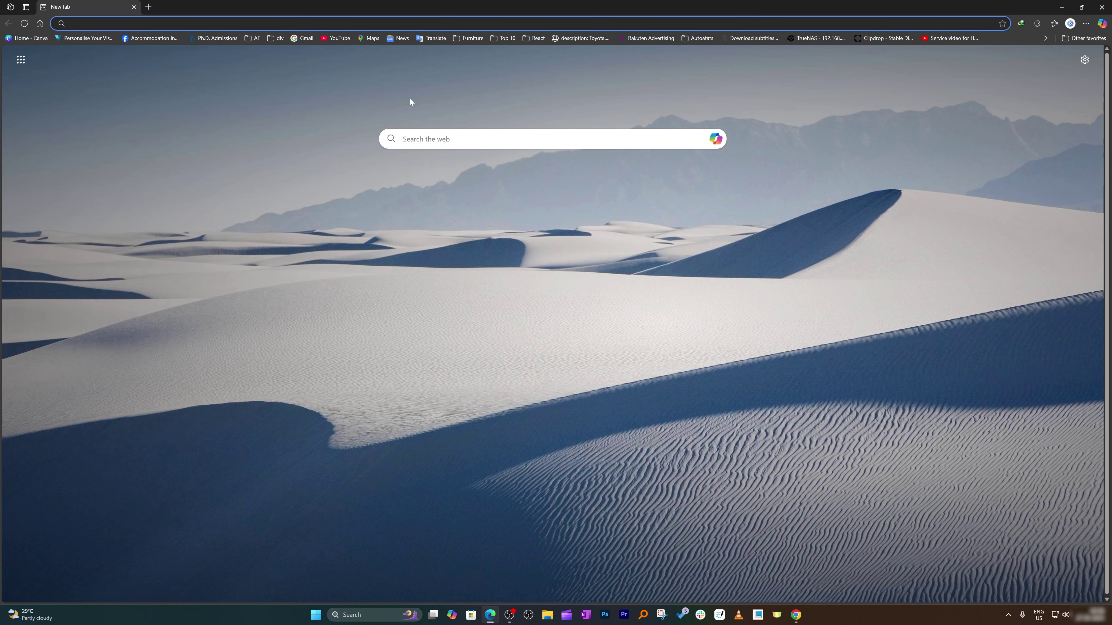
type("office.com")
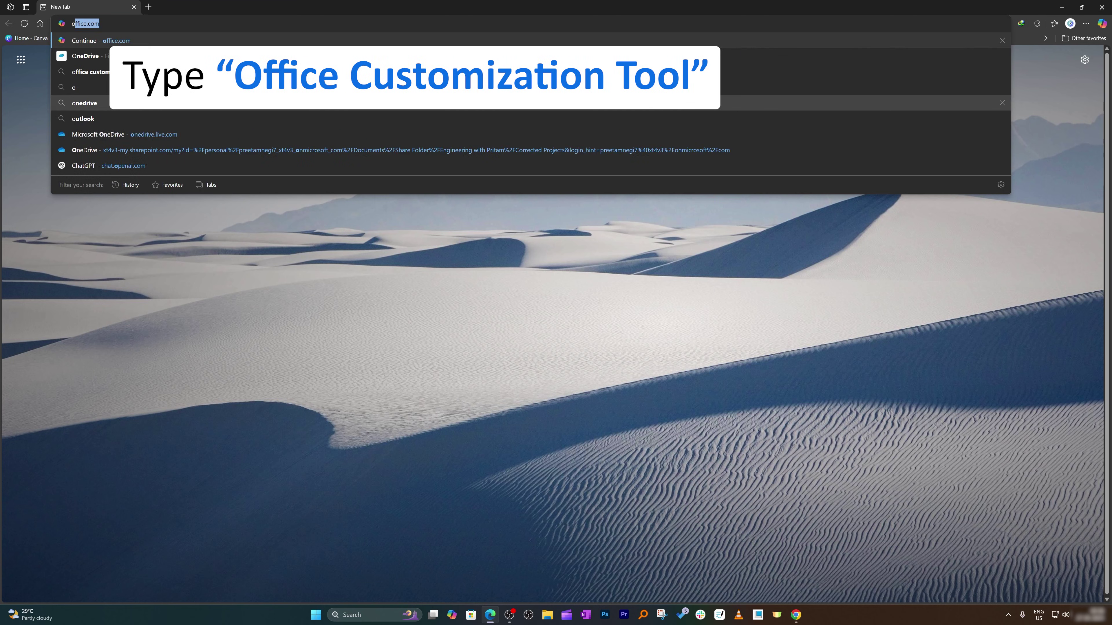
key("Down")
key("Down")
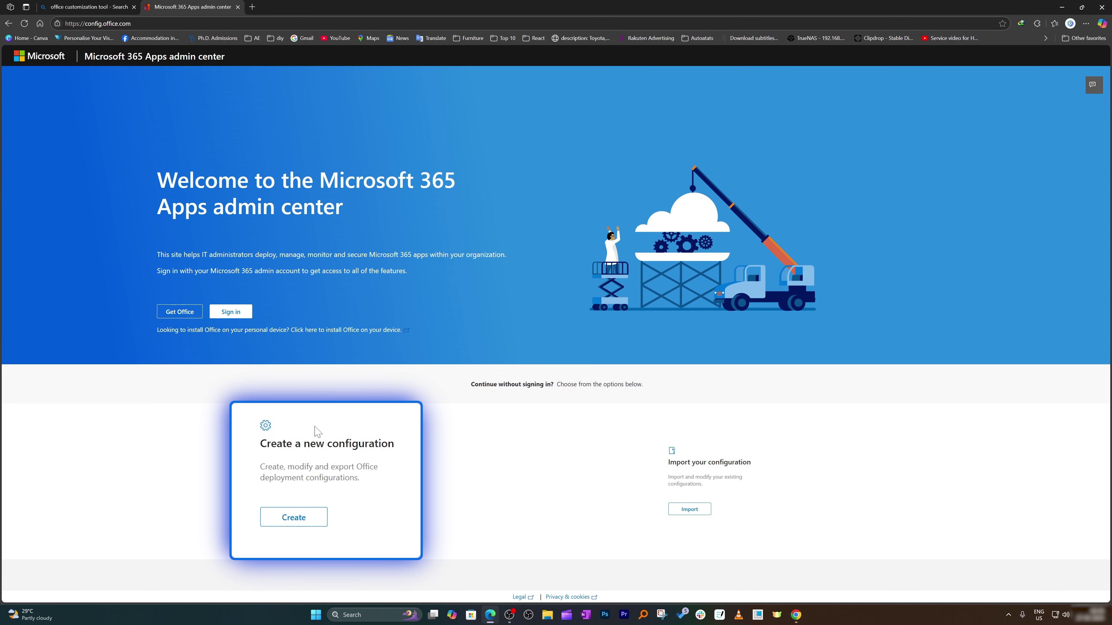
- Create a new configuration with Microsoft 365 Apps for enterprise and Project Professional 2024 - Volume License
left_click(311, 509)
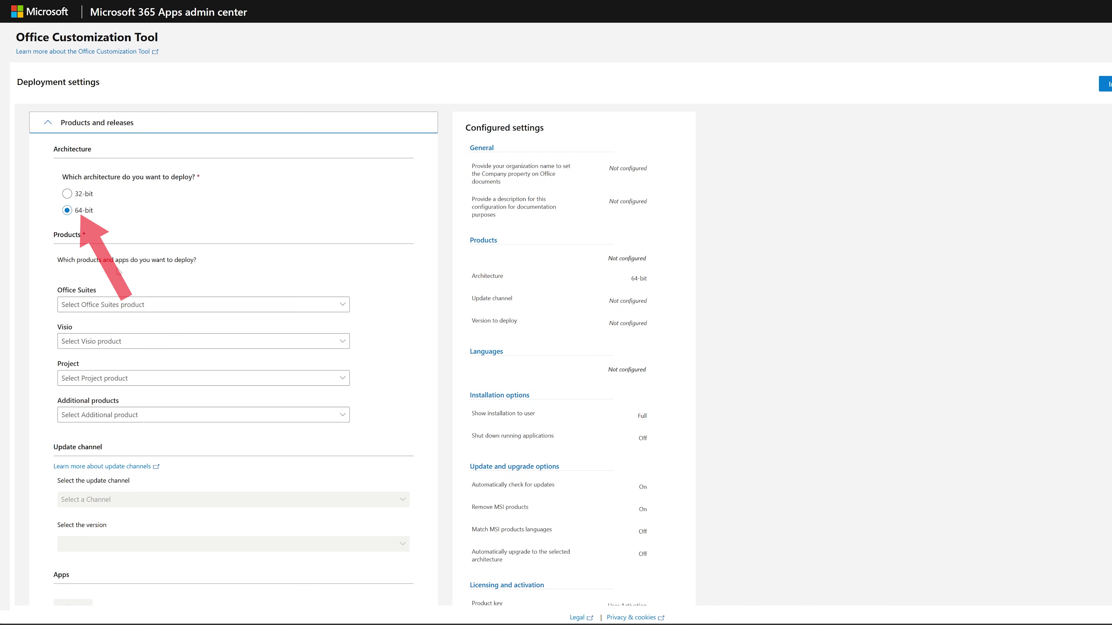
left_click(116, 305)
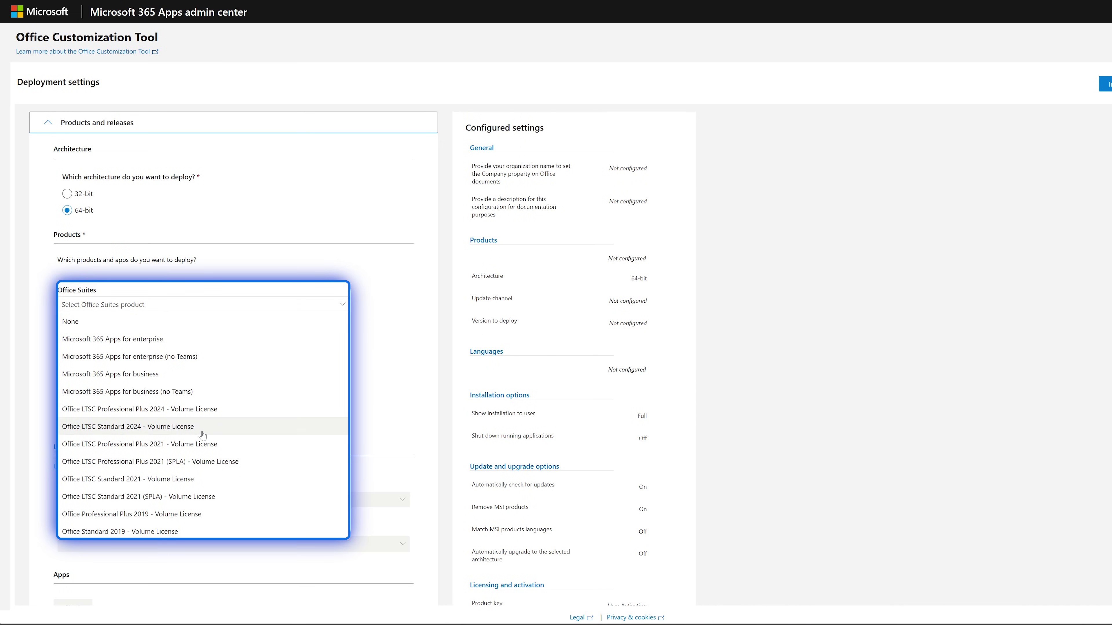
left_click(210, 340)
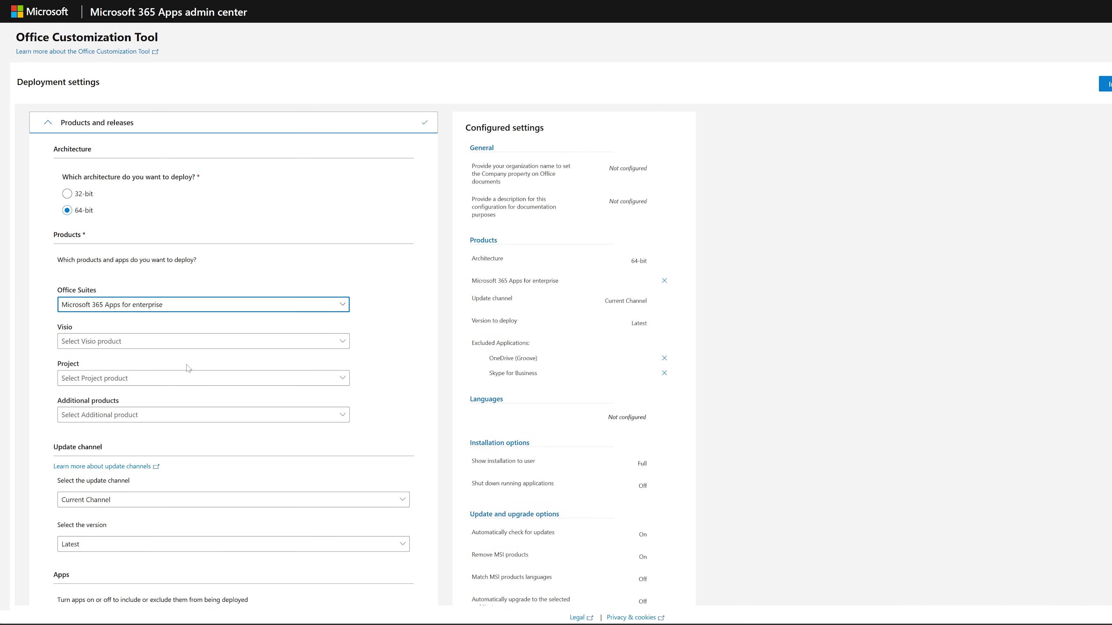
left_click(204, 378)
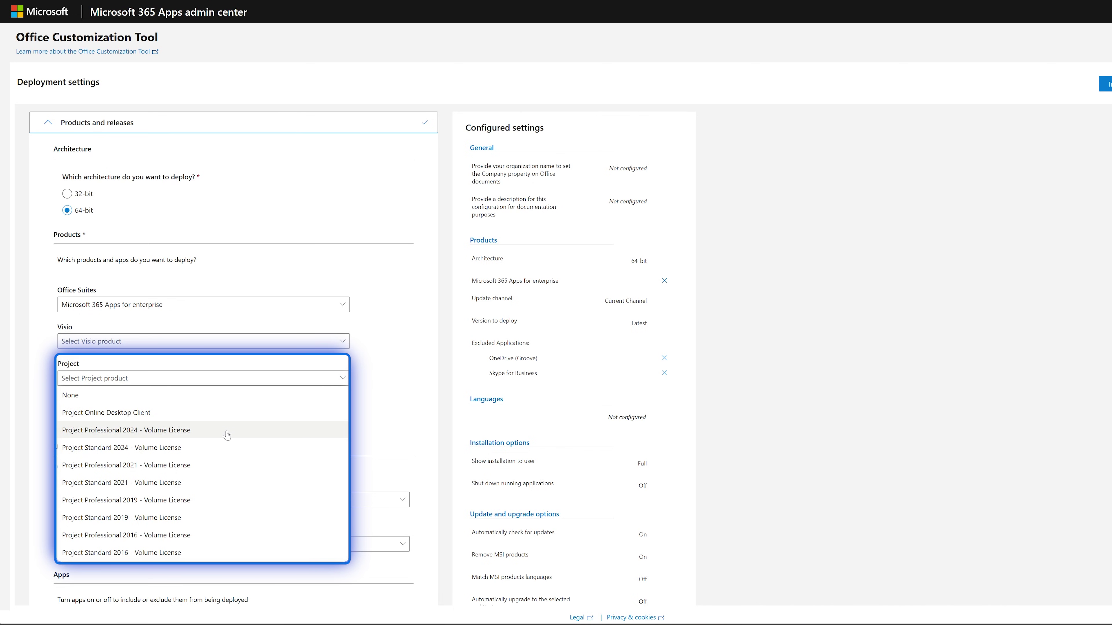
left_click(227, 435)
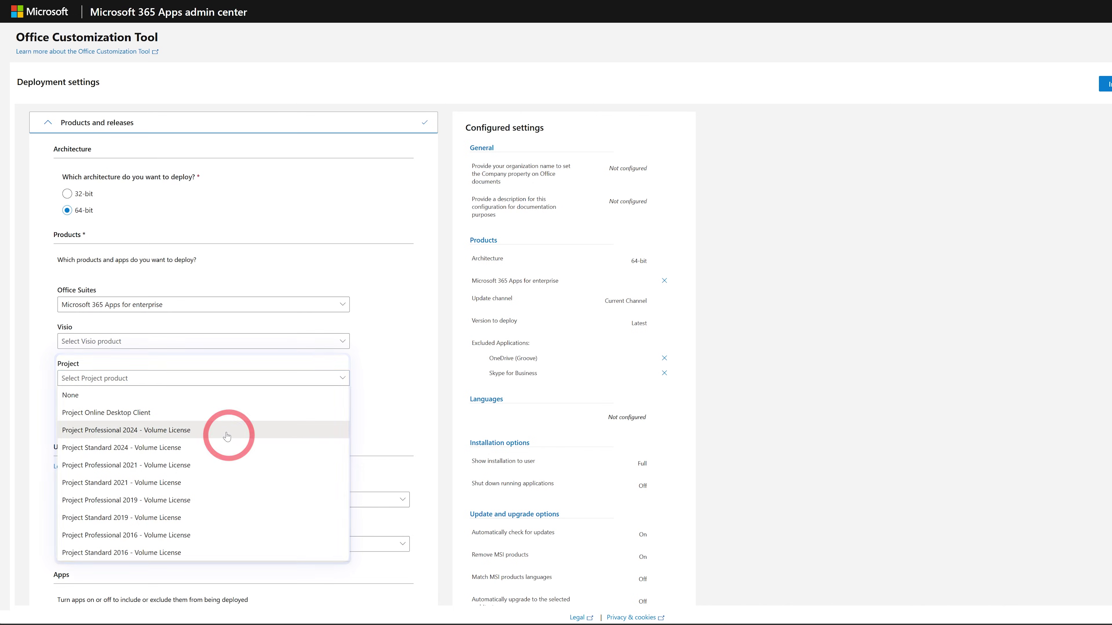
scroll(100, 427, "down", 3)
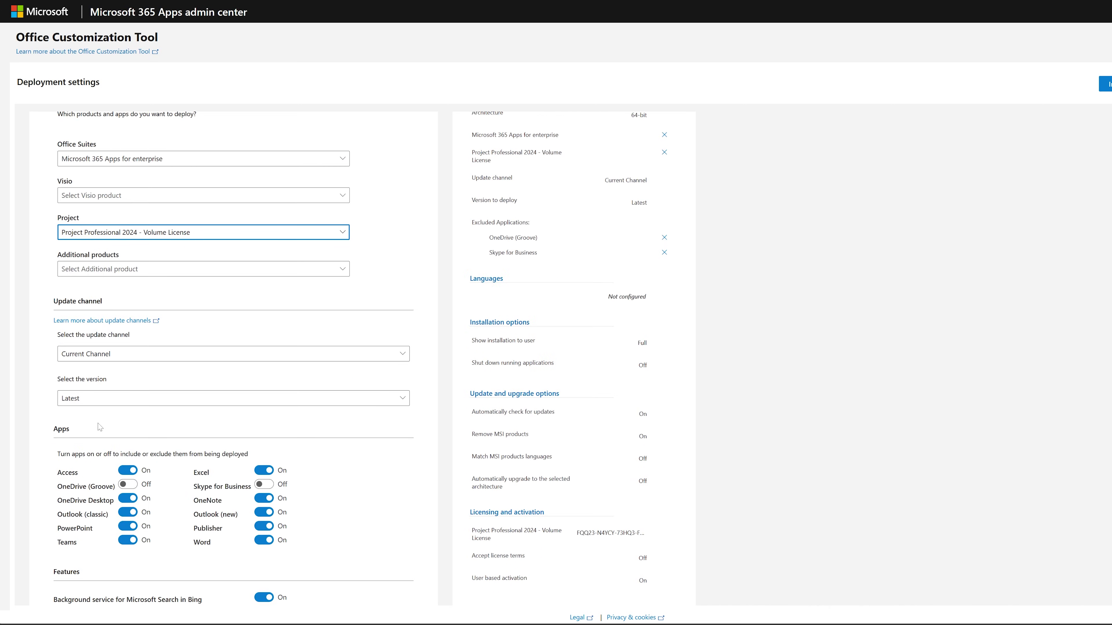
- Exclude Access, OneDrive, Outlook (classic), PowerPoint, Teams, Excel, OneNote, Publisher and Word, keeping Outlook (new)
left_click(128, 471)
left_click(128, 498)
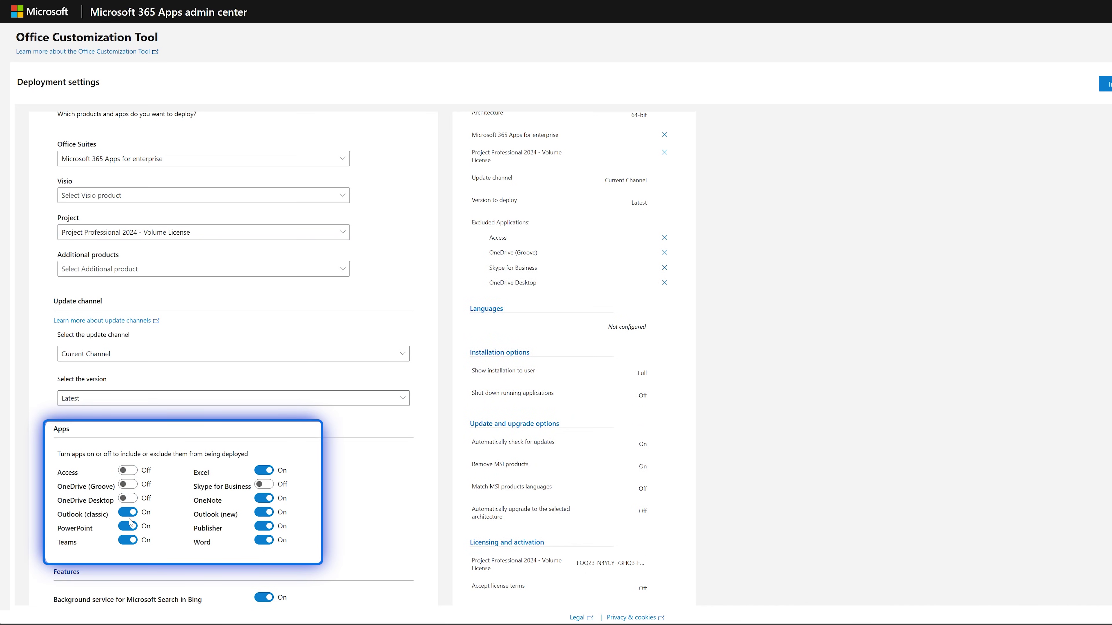
left_click(127, 513)
left_click(128, 513)
left_click(128, 527)
left_click(128, 540)
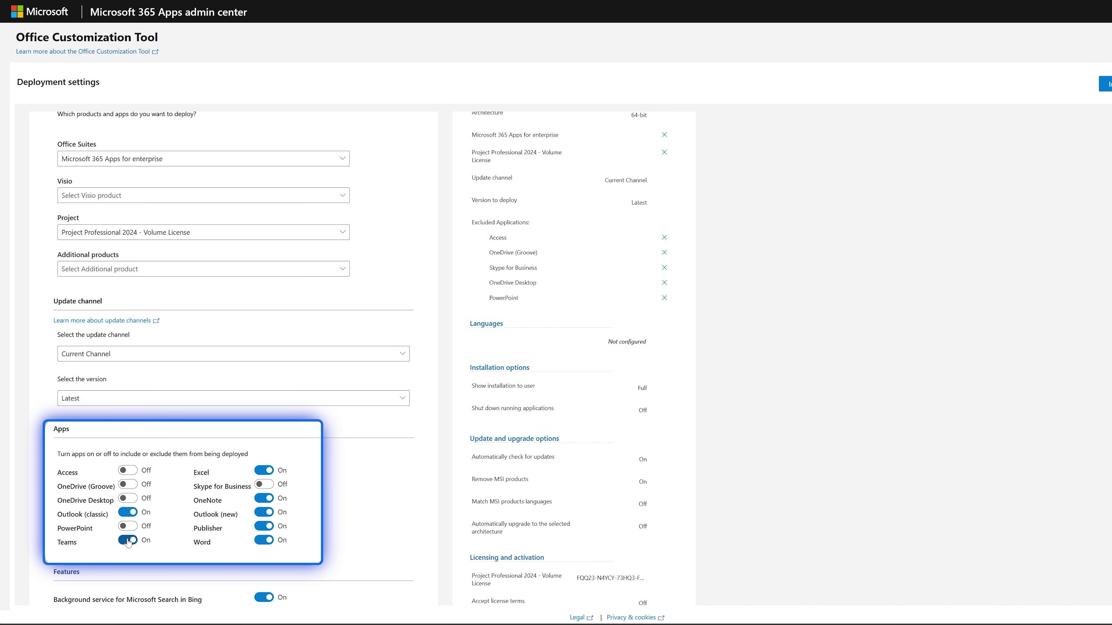
left_click(128, 513)
left_click(263, 472)
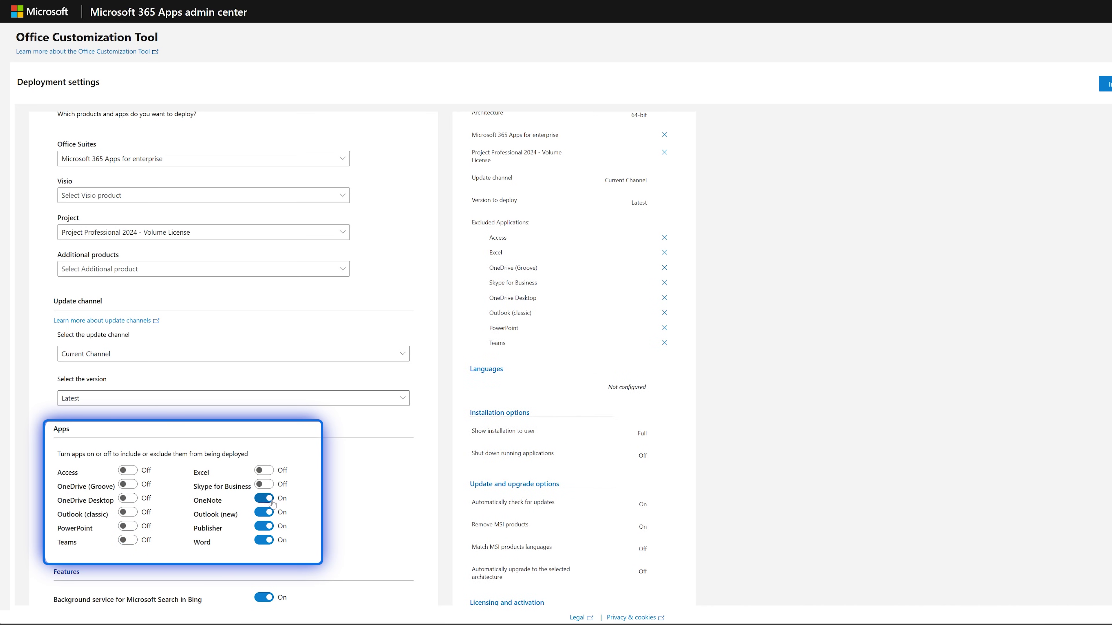
left_click(264, 498)
left_click(265, 526)
left_click(264, 541)
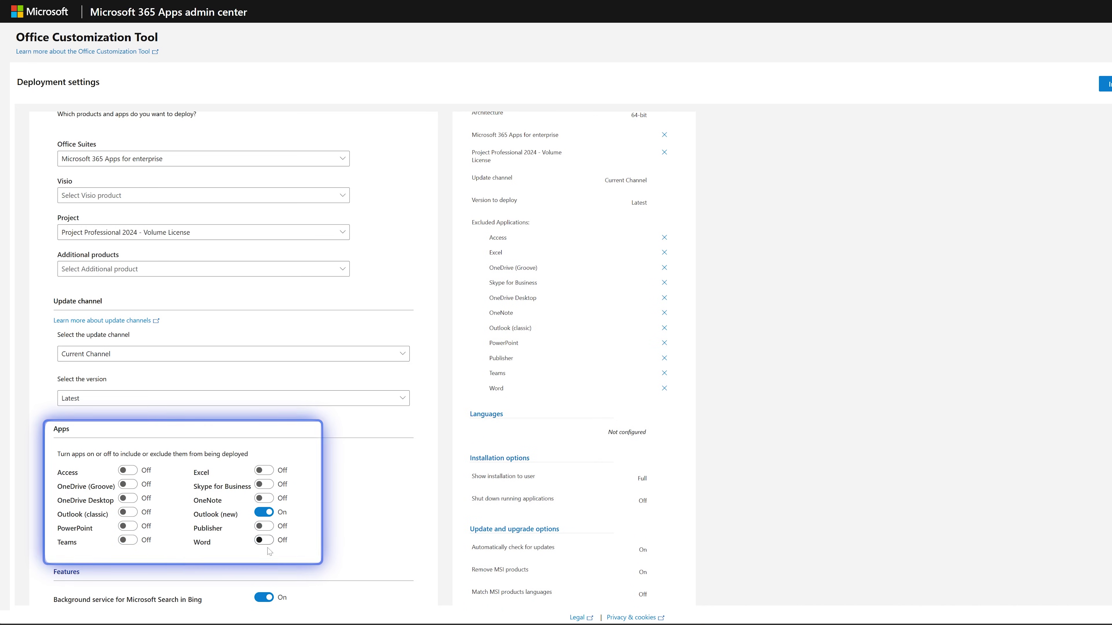
scroll(315, 523, "down", 4)
- Keep the Language and Installation defaults and advance to the update and upgrade options
left_click(73, 445)
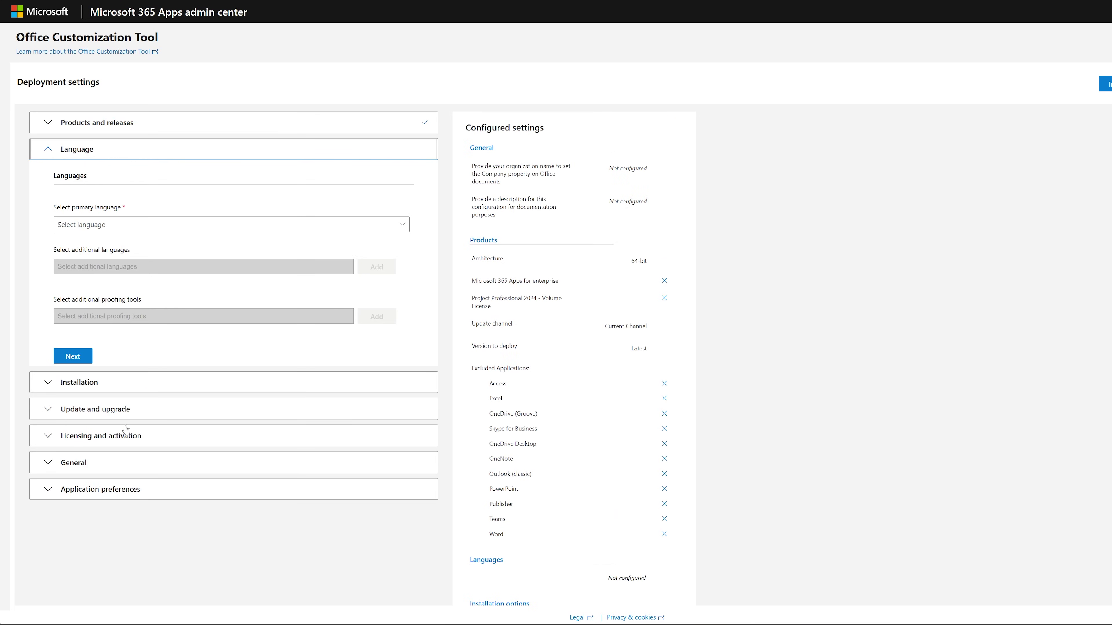
left_click(72, 356)
left_click(88, 420)
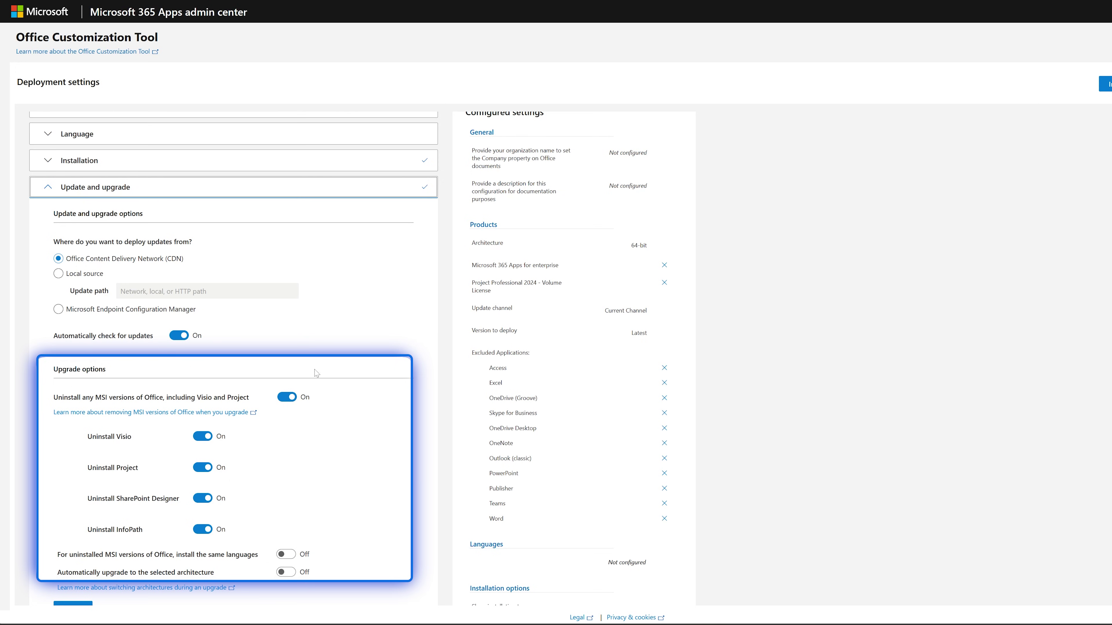
- Turn off 'Uninstall any MSI versions of Office' and advance through Licensing and General to Application preferences
left_click(291, 398)
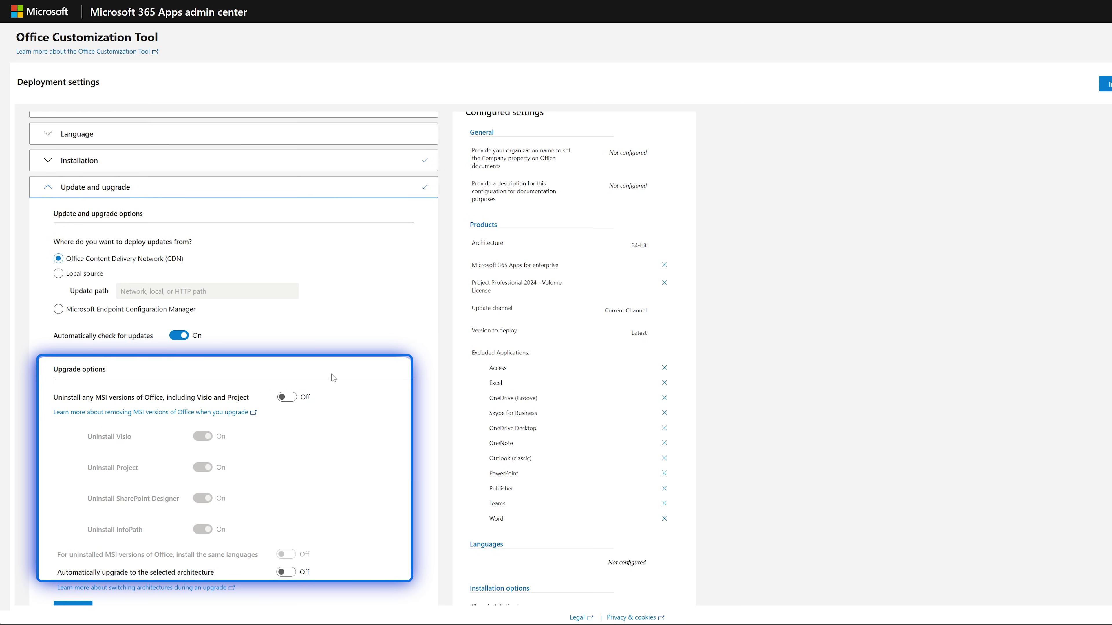
scroll(219, 394, "down", 4)
left_click(88, 418)
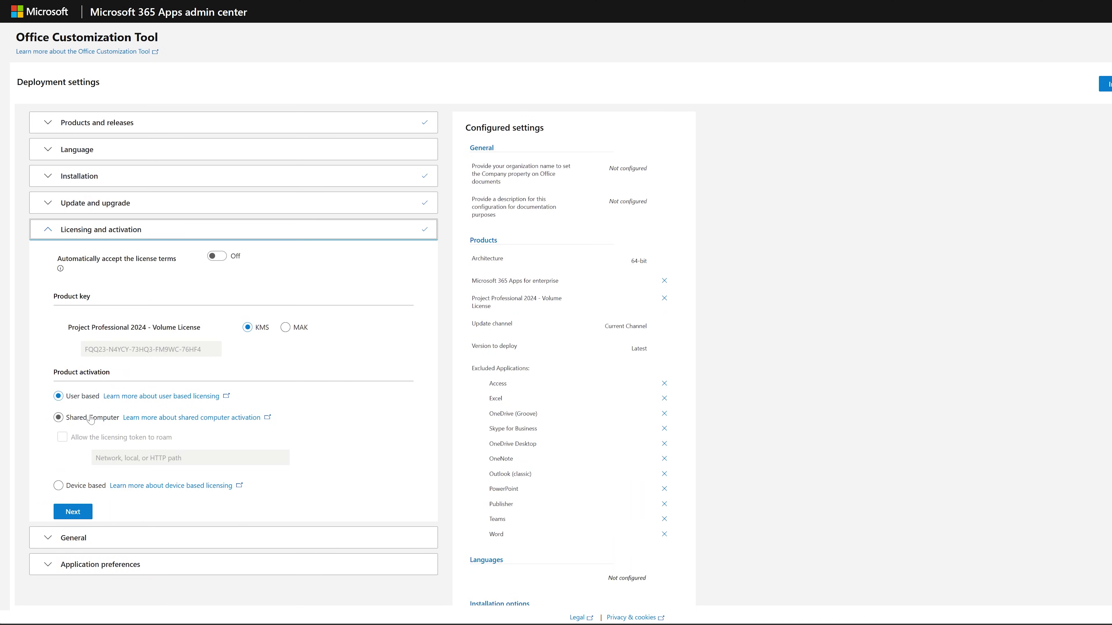
scroll(91, 420, "down", 4)
left_click(78, 316)
left_click(84, 446)
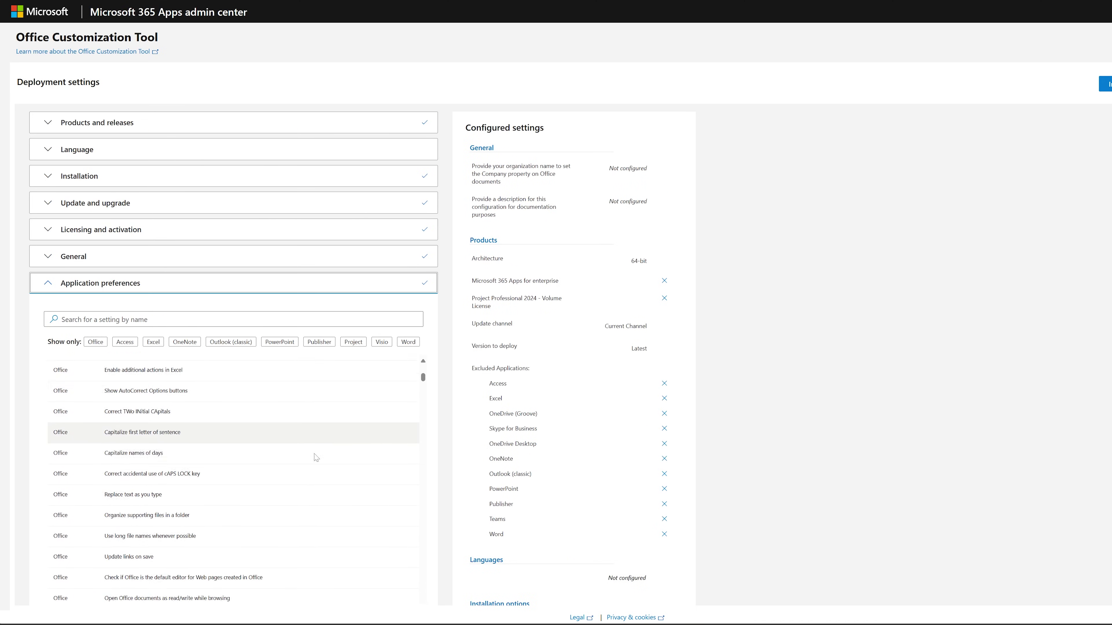
scroll(316, 458, "down", 10)
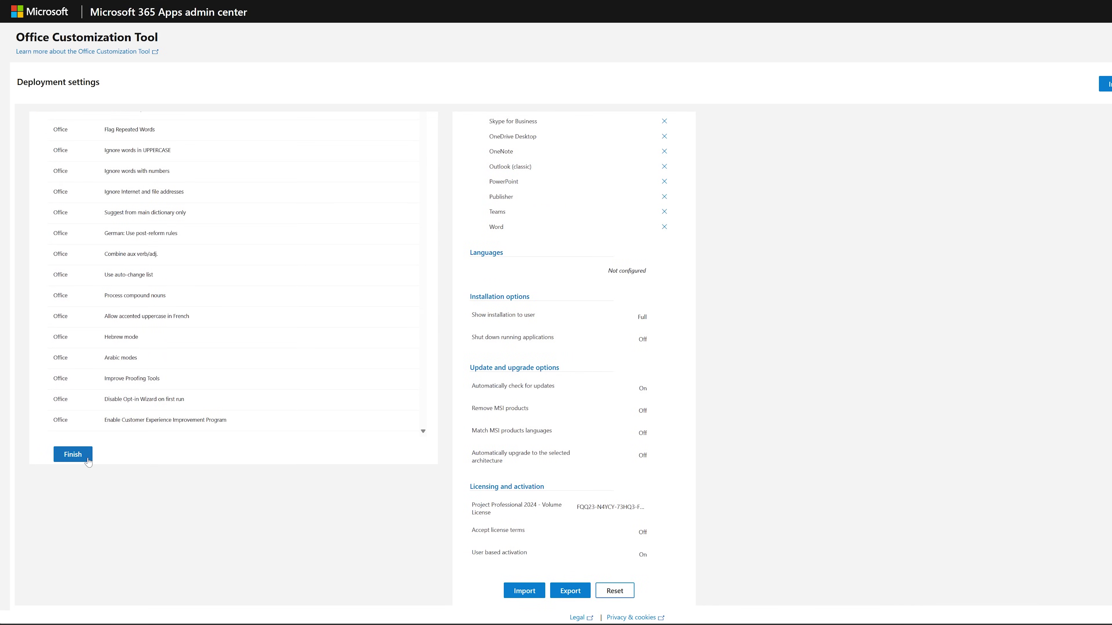
- Finish the sections, then set English (United States) as the primary language in the Language section
left_click(72, 455)
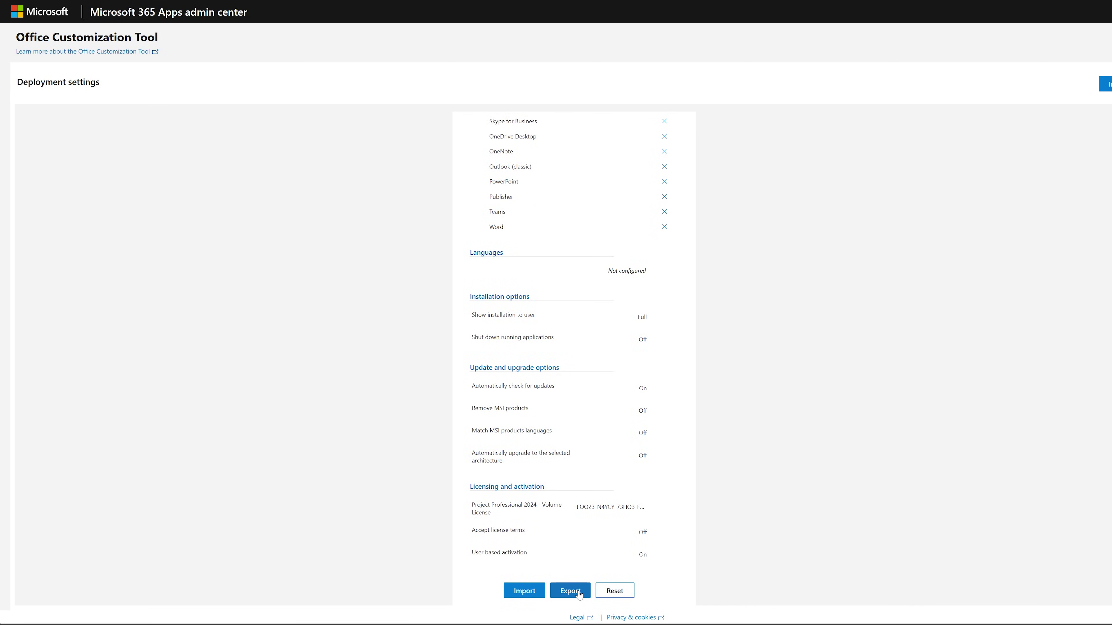
left_click(570, 591)
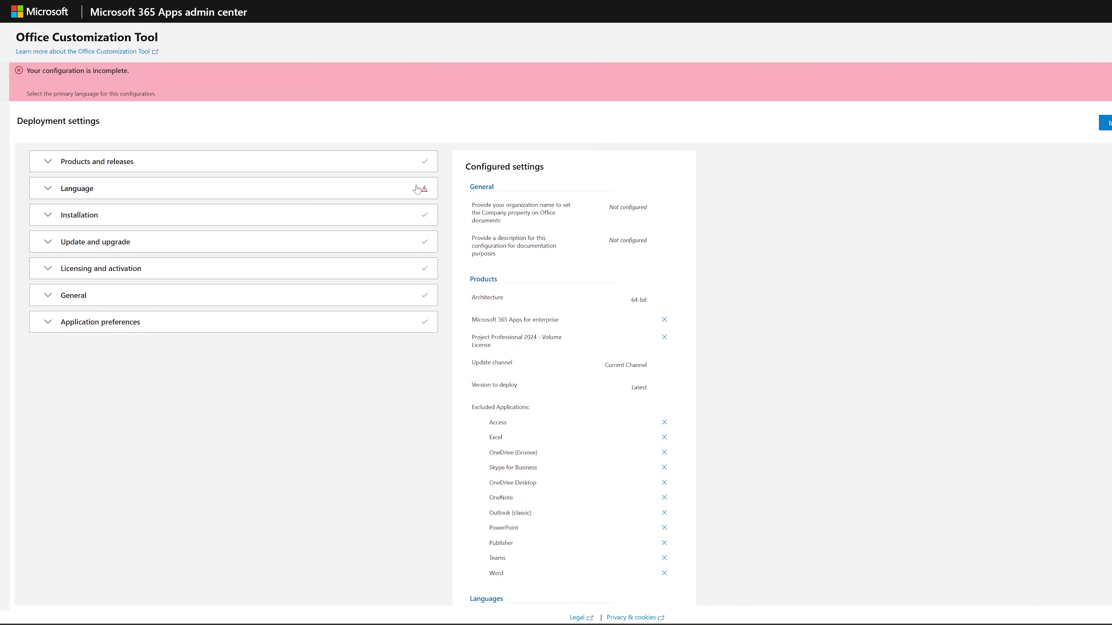
left_click(387, 192)
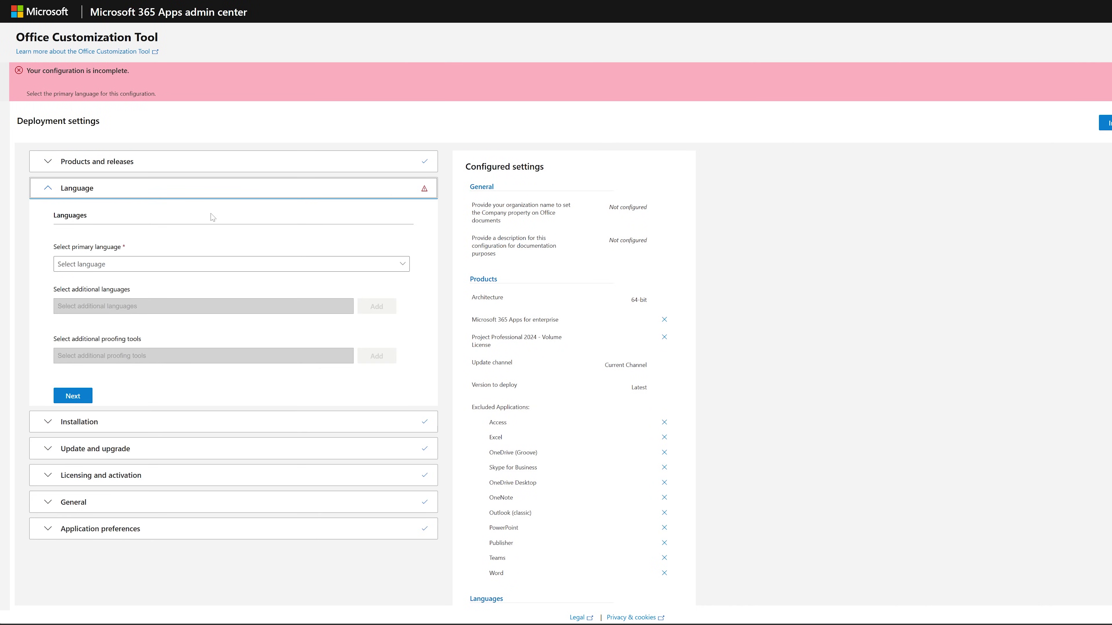
left_click(228, 265)
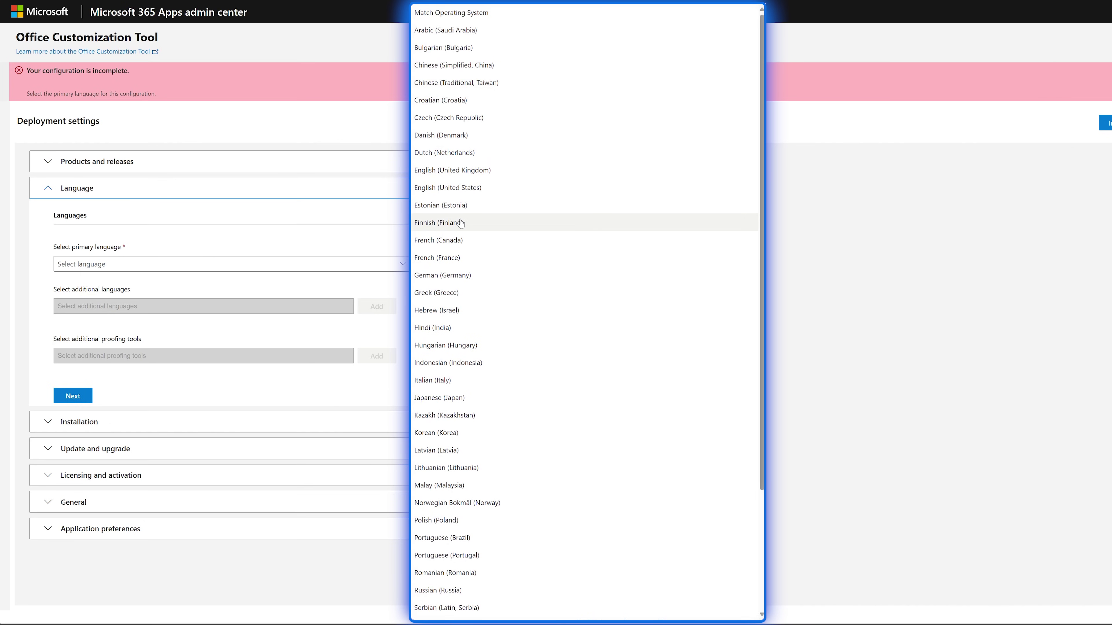
left_click(492, 187)
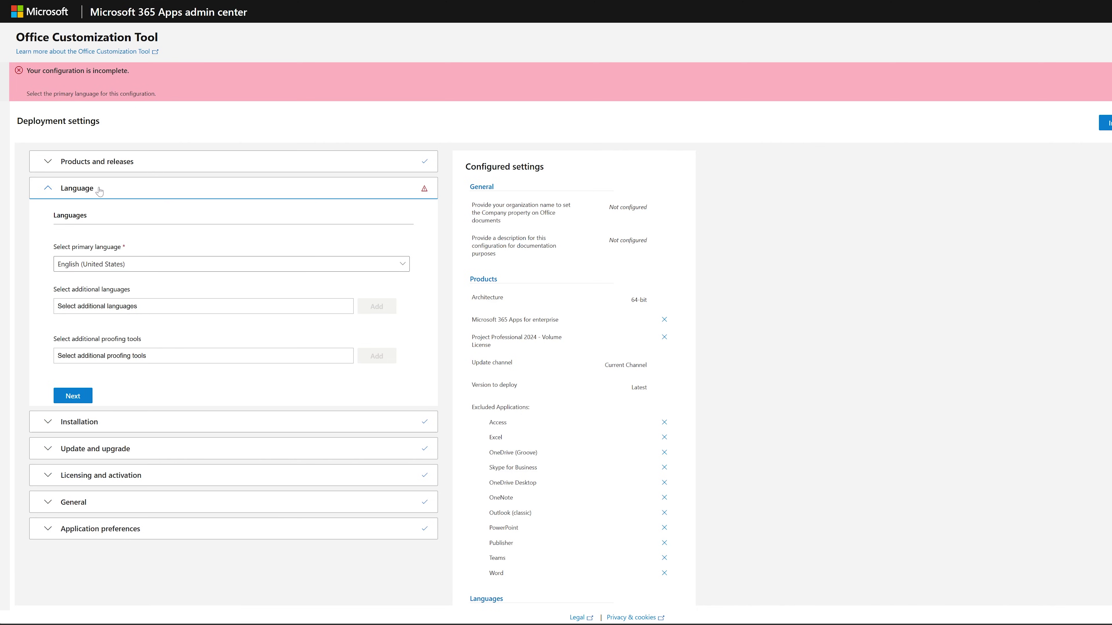
left_click(108, 189)
left_click(167, 198)
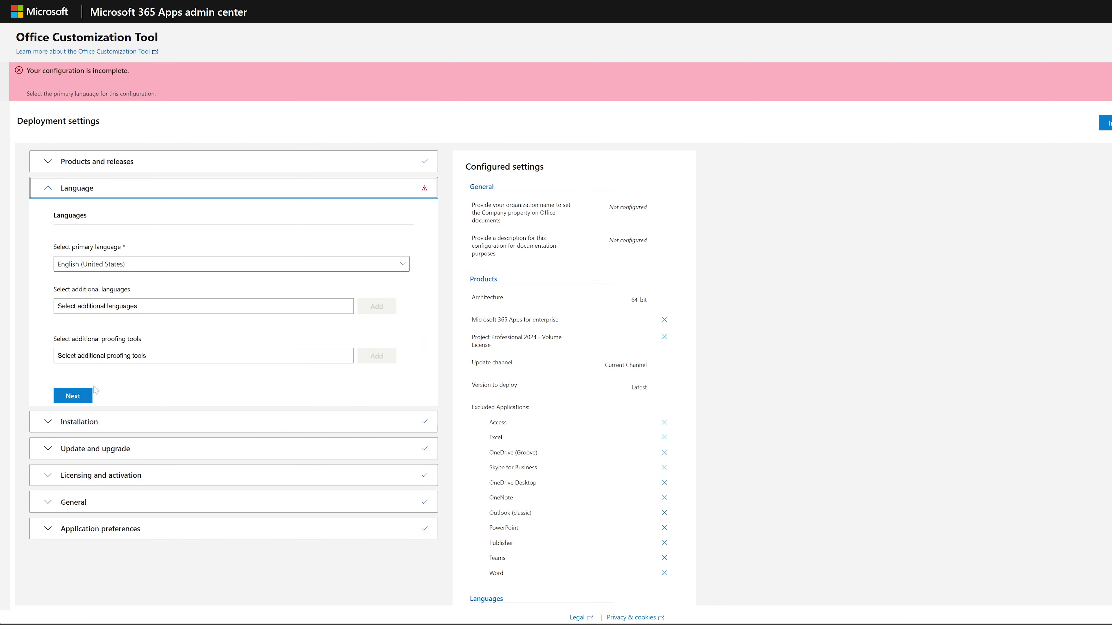
scroll(423, 344, "down", 8)
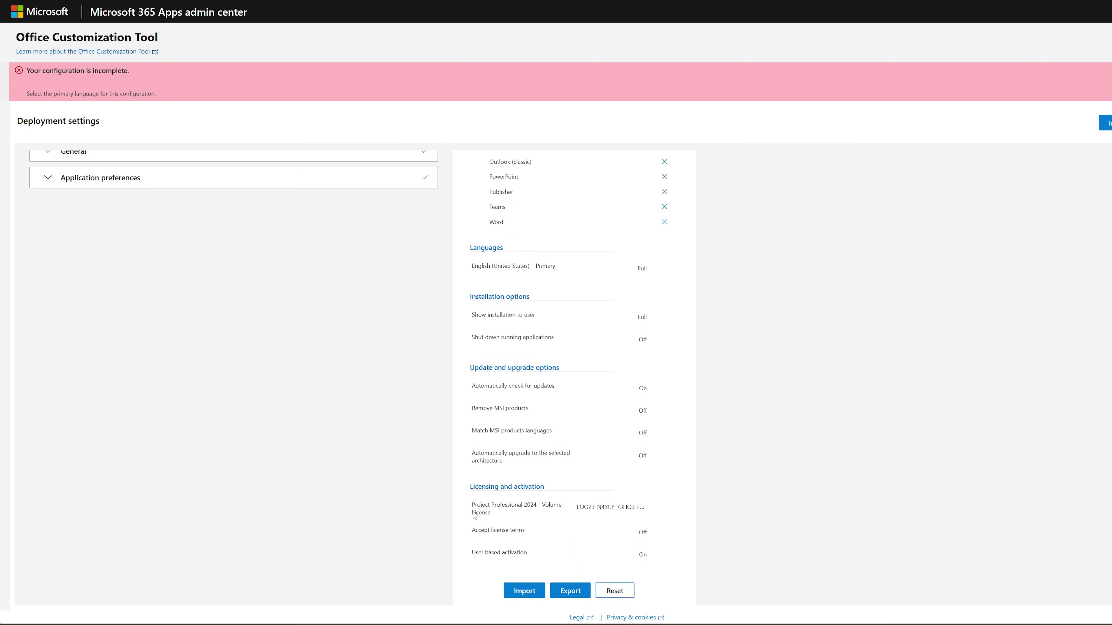
- Choose Office Open XML formats as default, accept the license terms, and export Configuration.xml
left_click(570, 591)
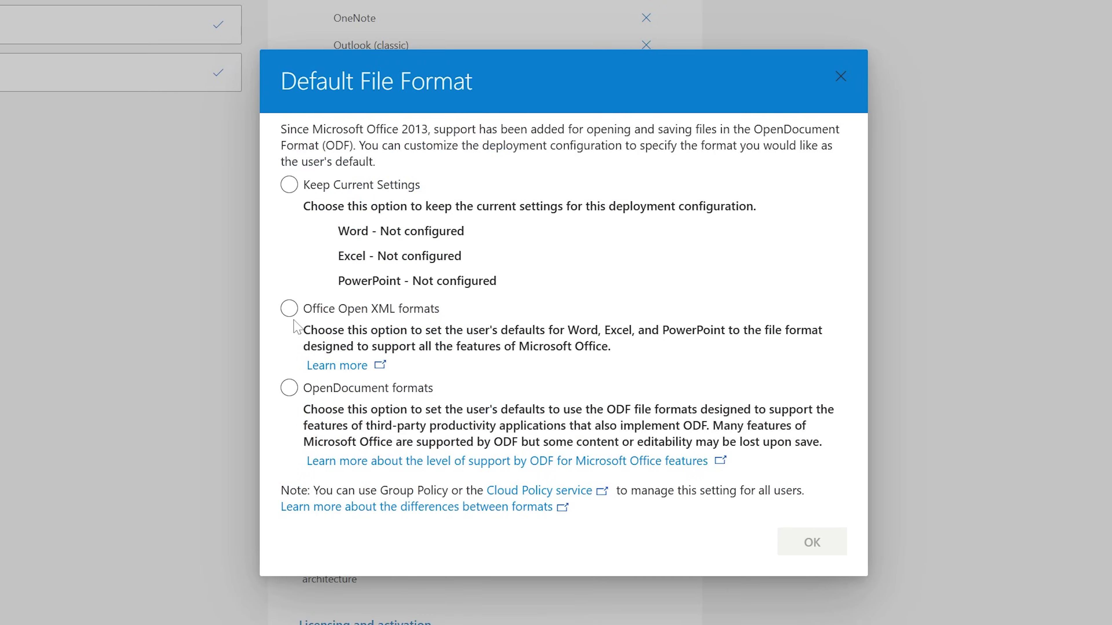
left_click(289, 309)
left_click(289, 308)
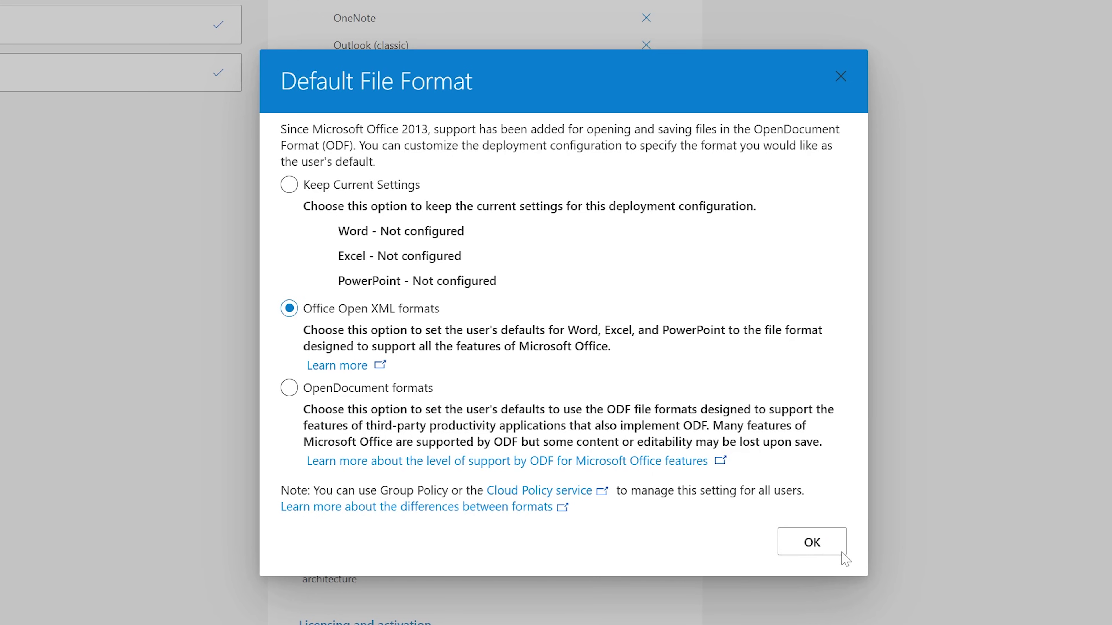
left_click(795, 542)
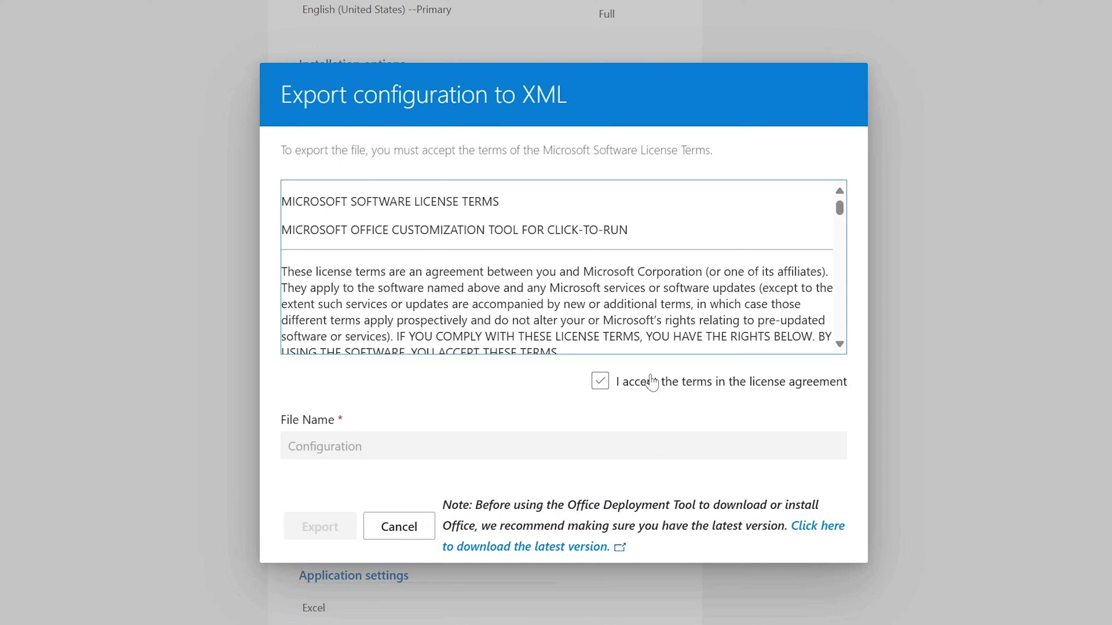
left_click(603, 382)
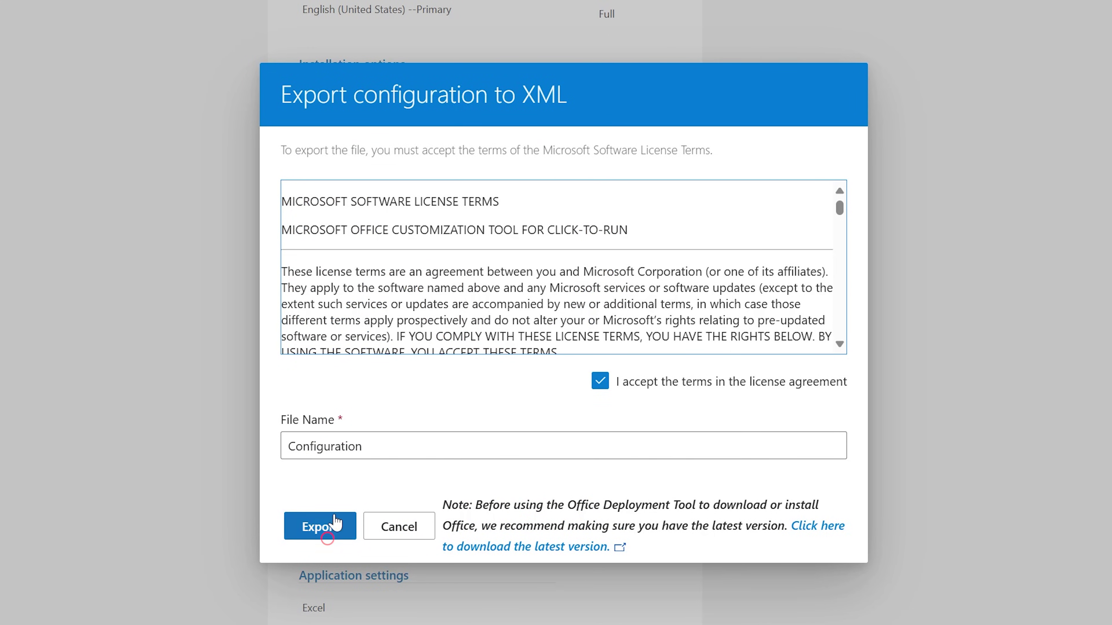
left_click(321, 525)
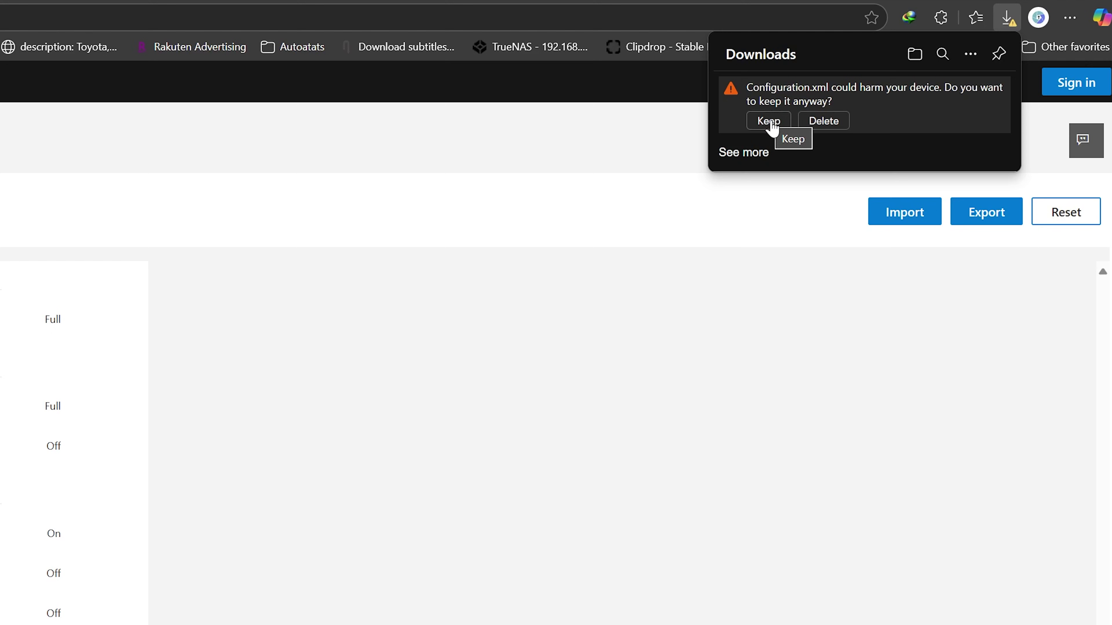
- Keep Configuration.xml and search Bing for Office Deployment Tool
left_click(769, 122)
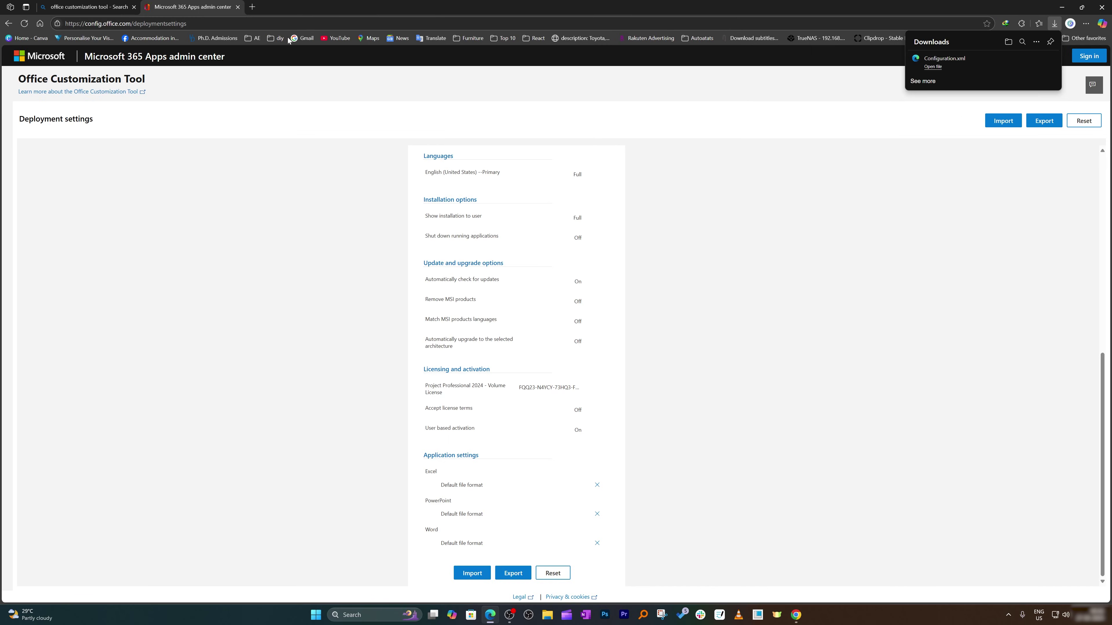
left_click(86, 6)
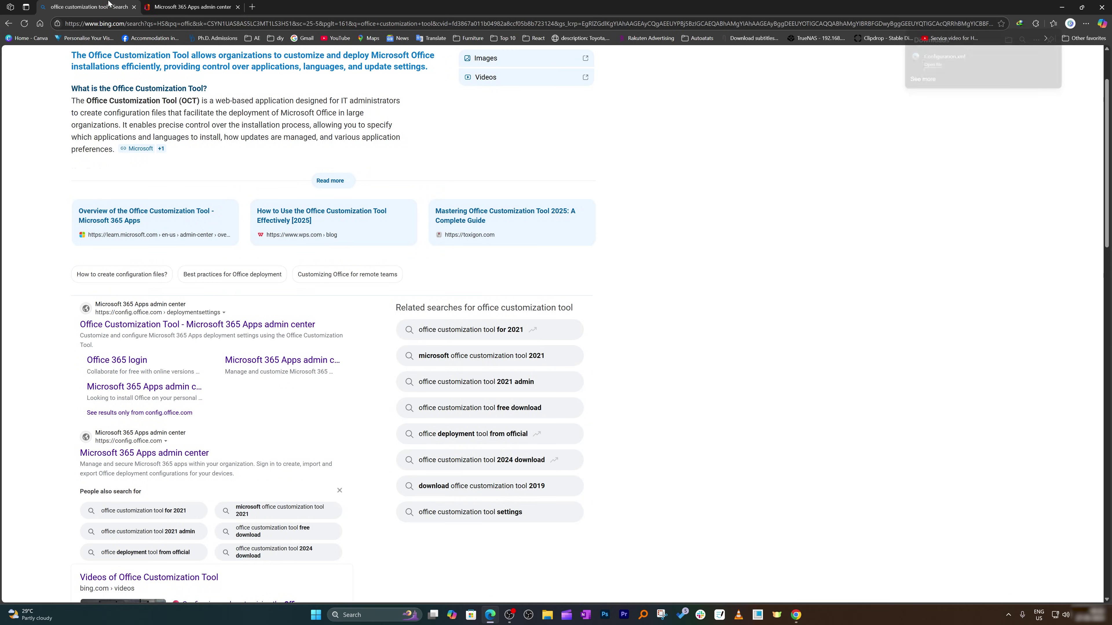
scroll(195, 96, "up", 2)
left_click_drag(171, 65, 112, 65)
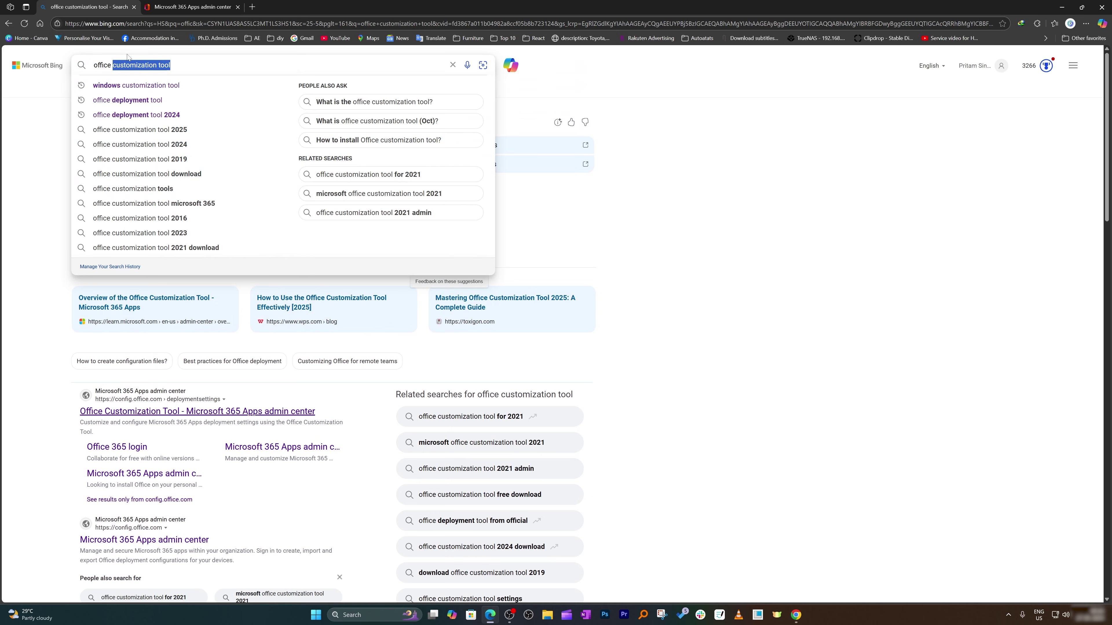
type("dep")
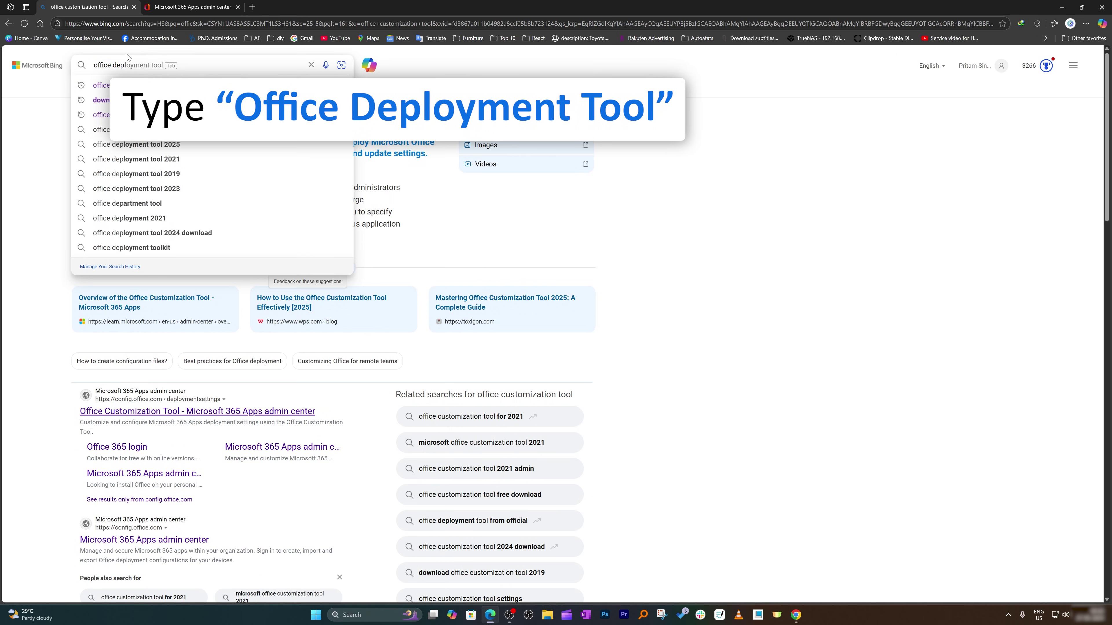
key("Tab")
key("Return")
- Download the Office Deployment Tool installer from Microsoft's page and run it from the download manager
scroll(228, 213, "down", 5)
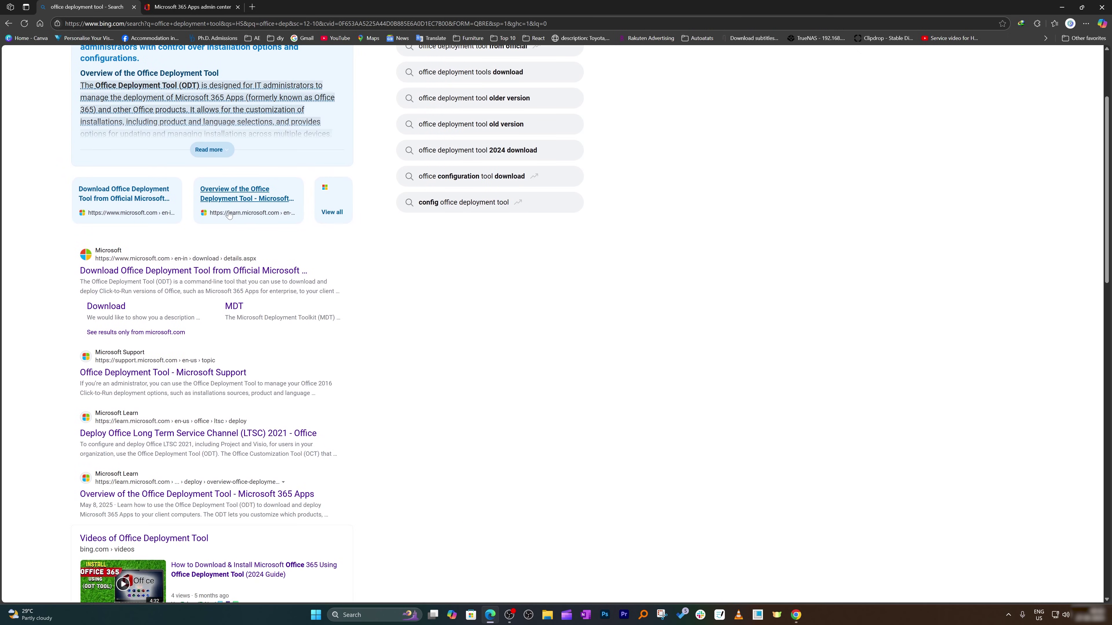
left_click(150, 270)
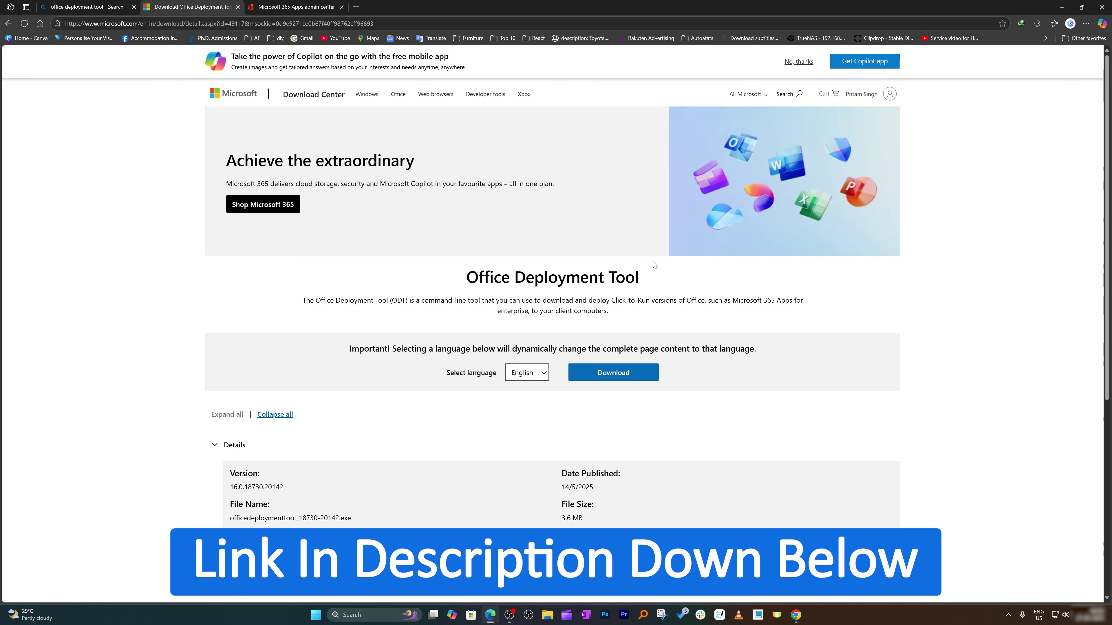
left_click(618, 372)
left_click(565, 345)
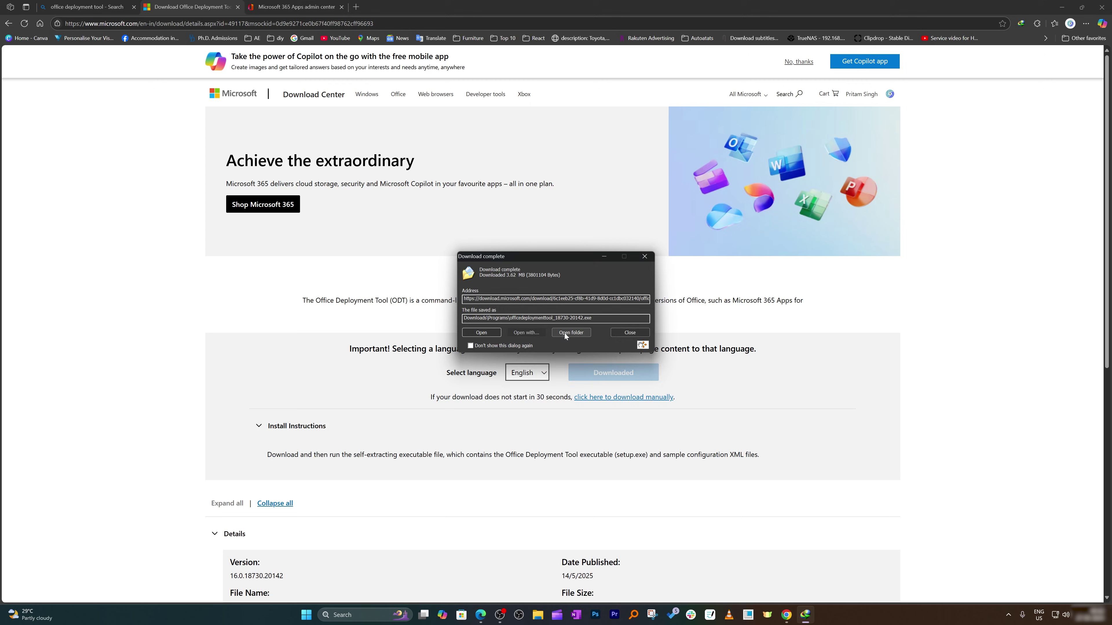
left_click(565, 333)
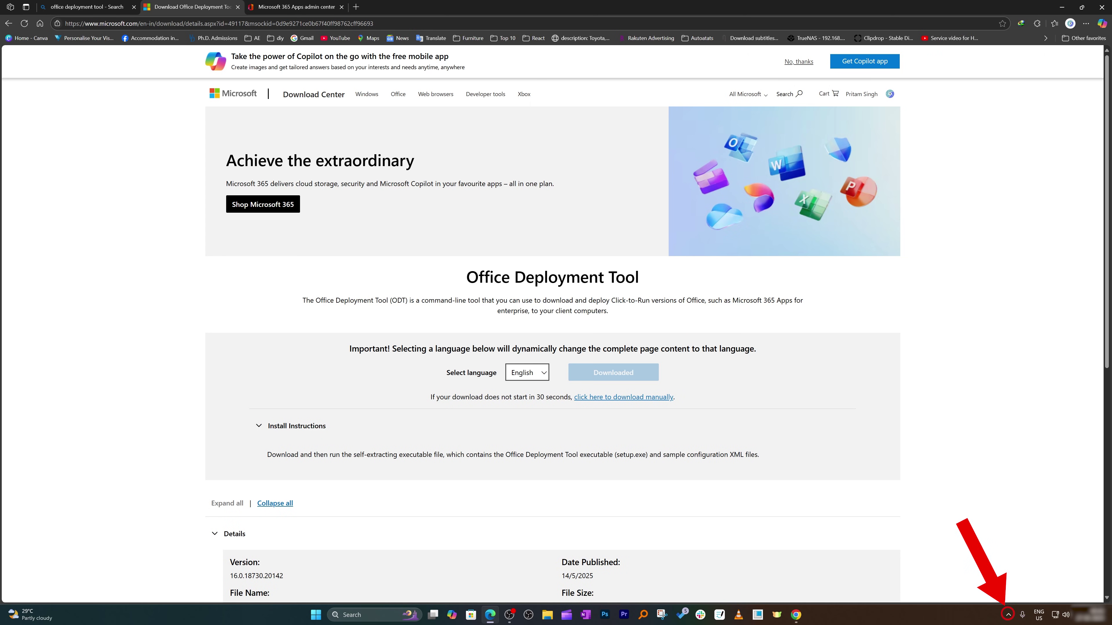
left_click(1008, 614)
left_click(1026, 555)
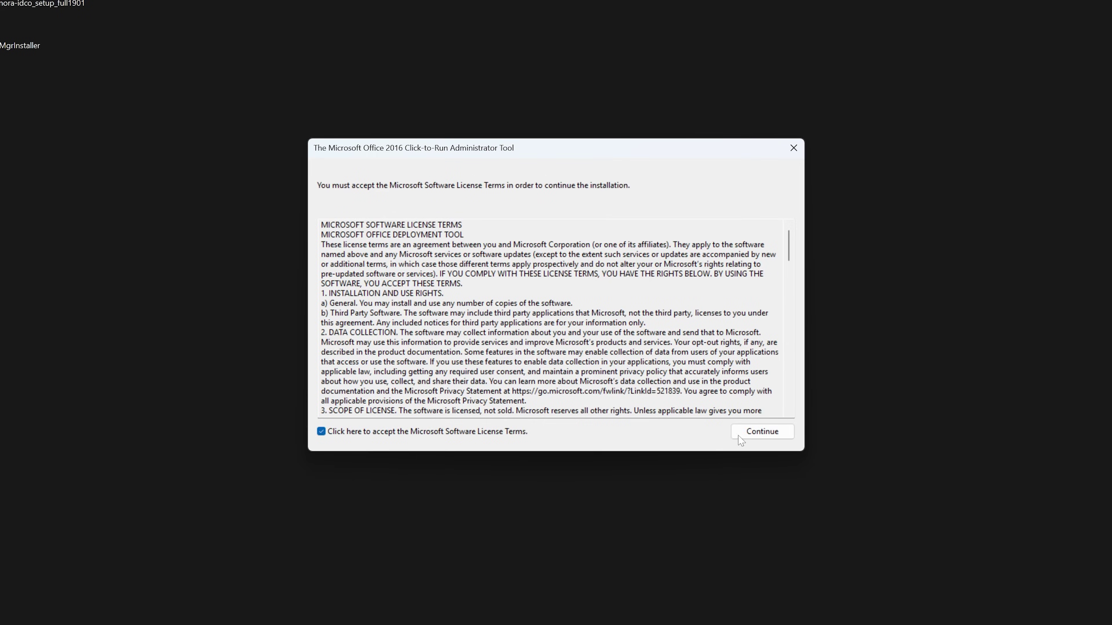
- Accept the Office Deployment Tool license and extract to a new Desktop folder named 'p'
left_click(744, 433)
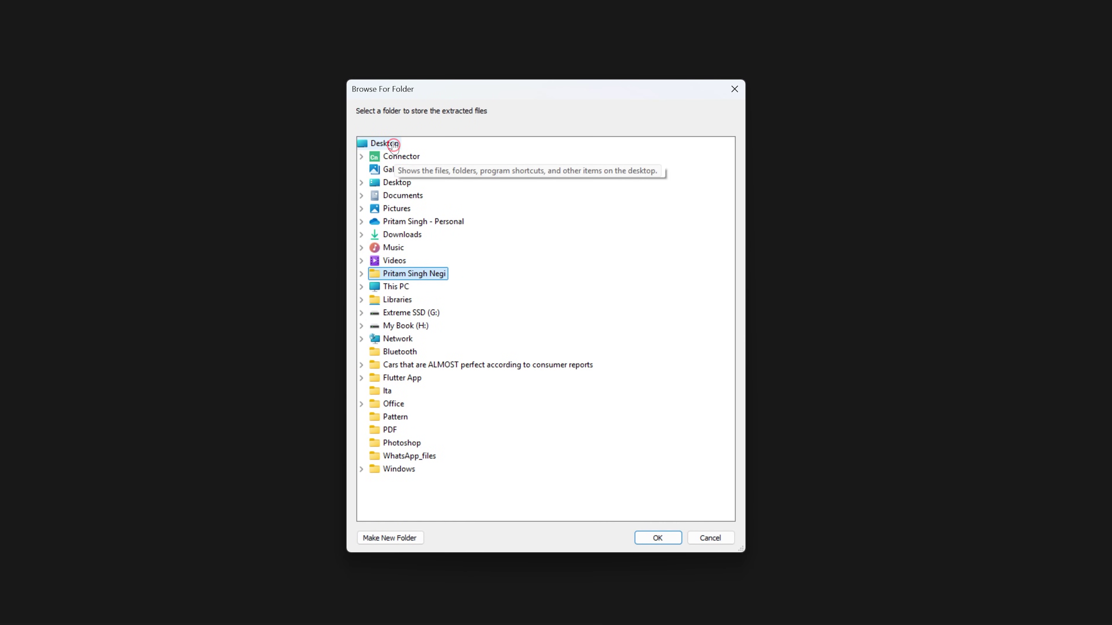
left_click(394, 144)
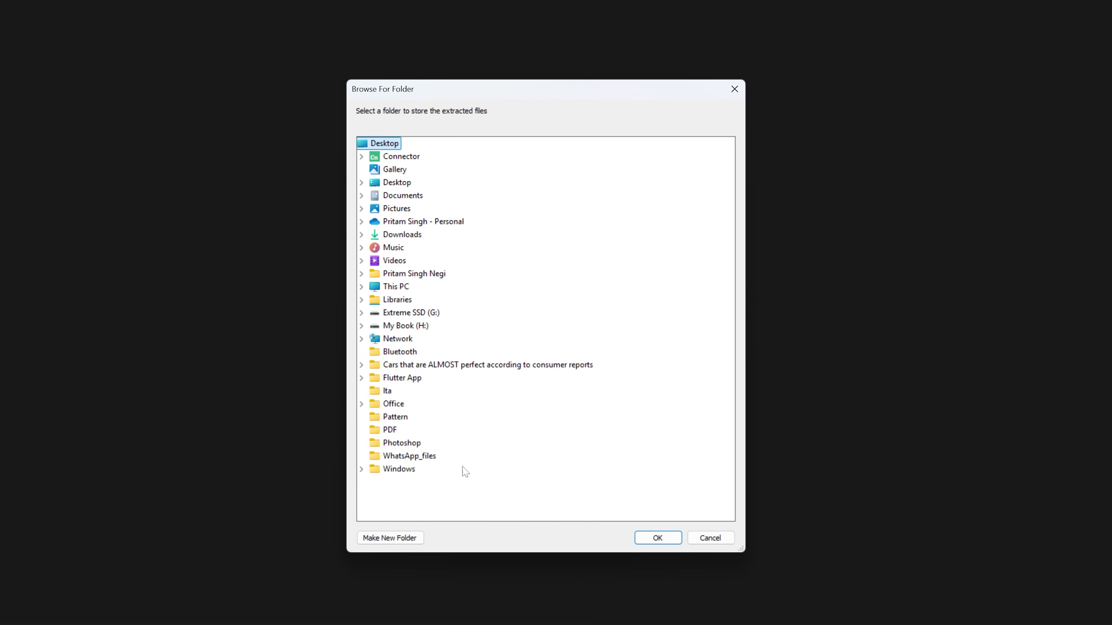
left_click(390, 538)
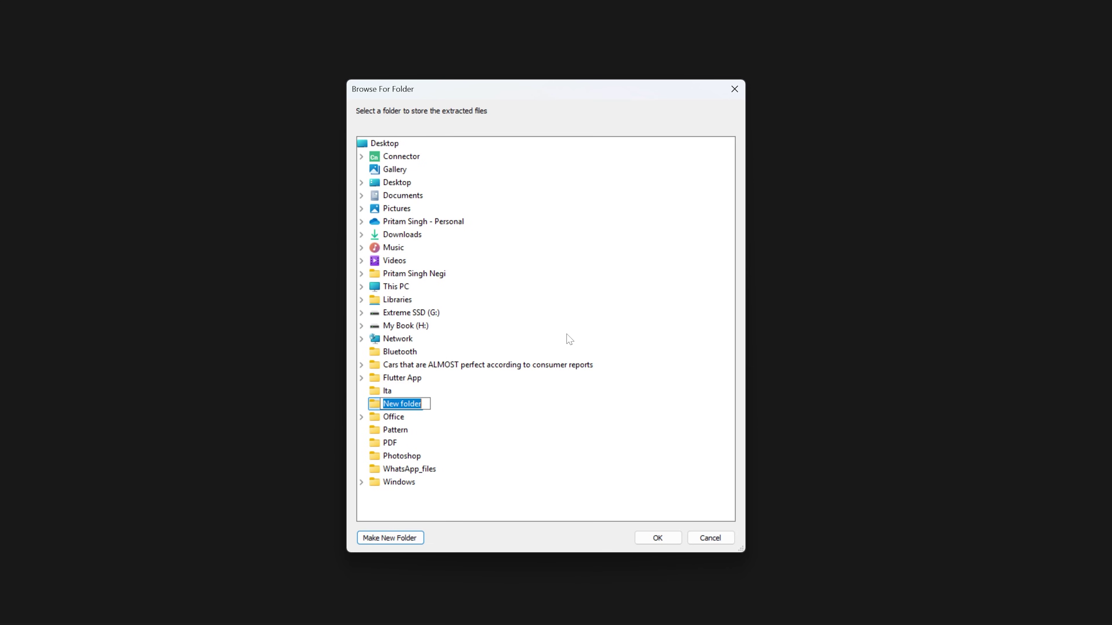
type("p")
key("Return")
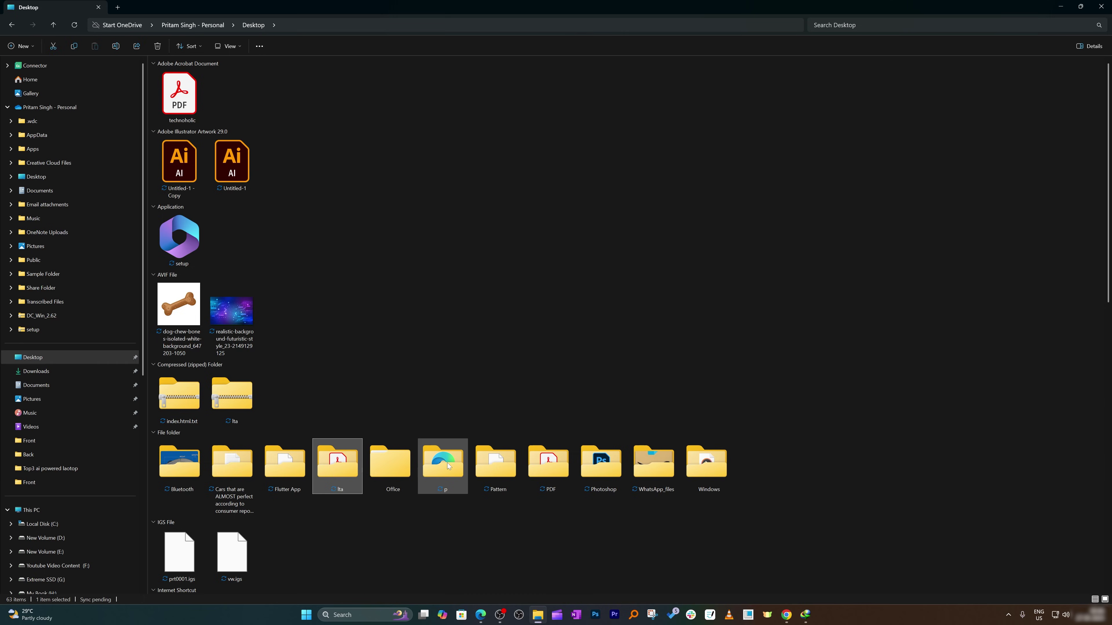
- Open the p folder and permanently delete the configuration-Office365-x64 sample file
double_click(447, 463)
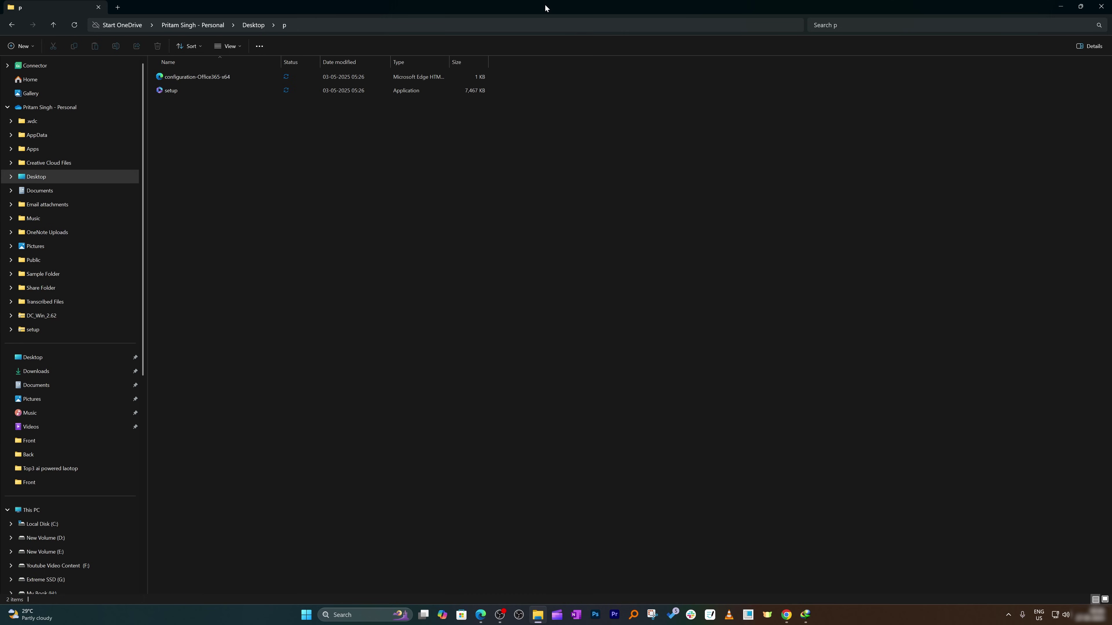
left_click(221, 77)
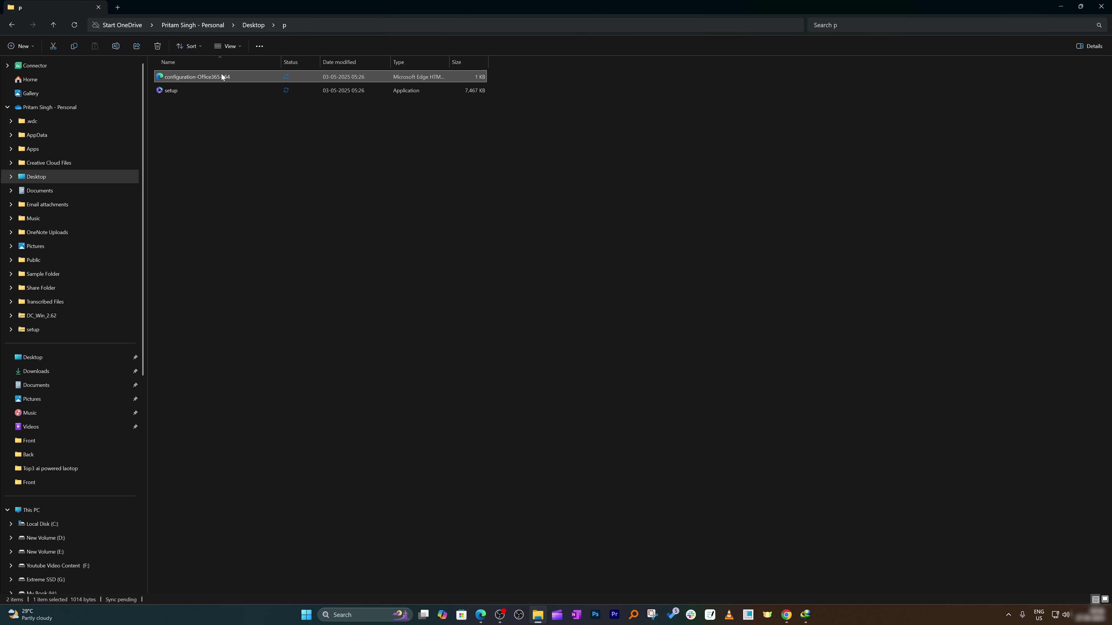
key("shift+Delete")
left_click(587, 334)
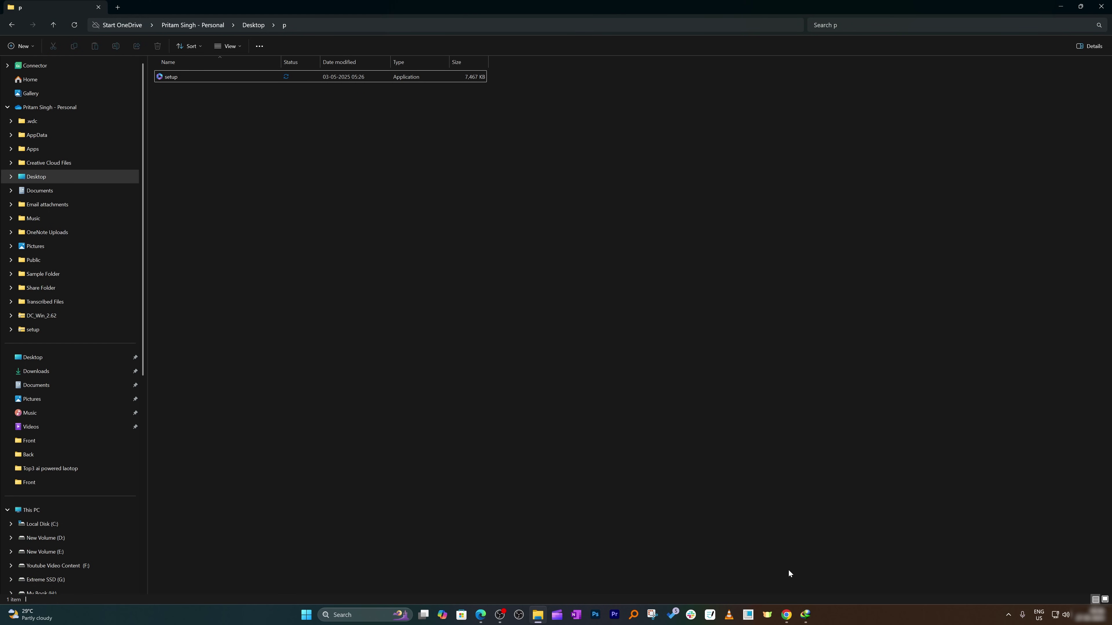
- Show the downloaded Configuration.xml in its Downloads folder via Edge's downloads list
left_click(786, 614)
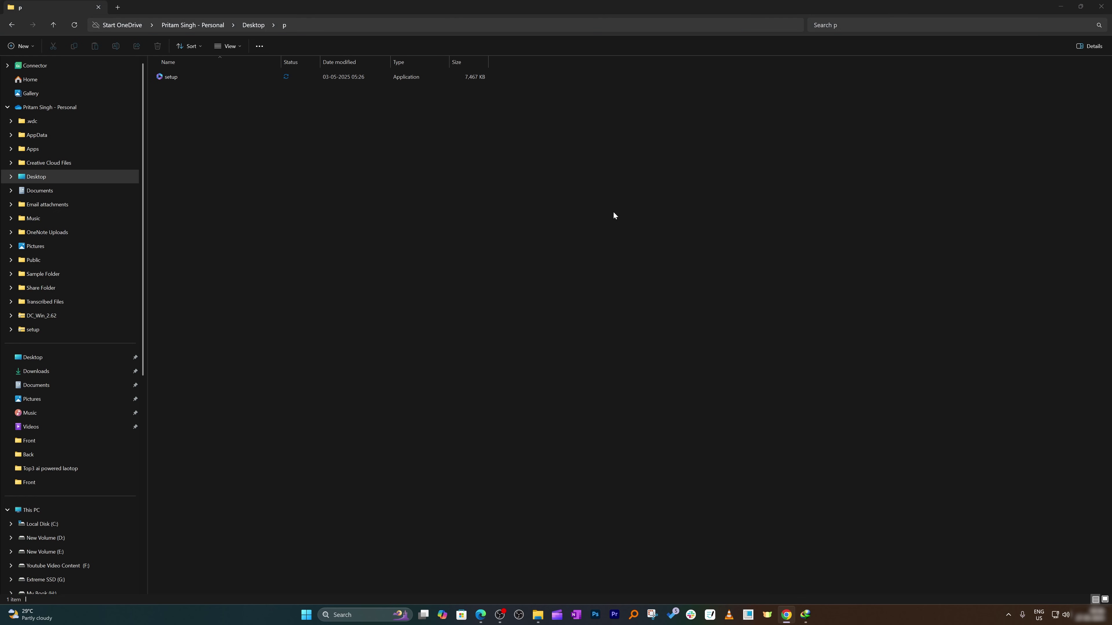
left_click_drag(875, 9, 431, 174)
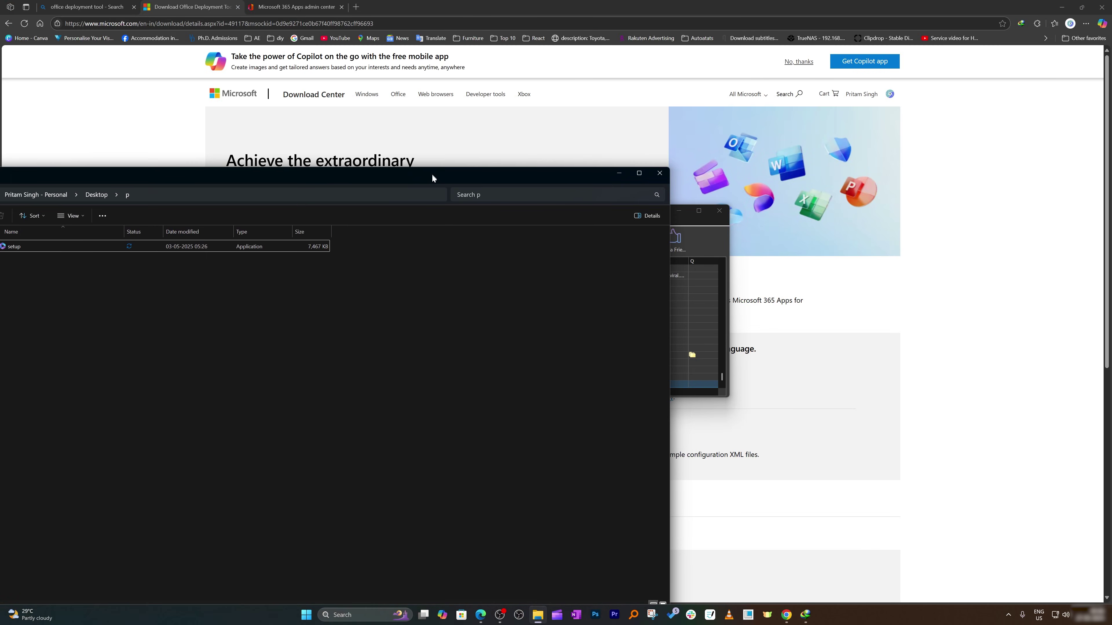
left_click(617, 175)
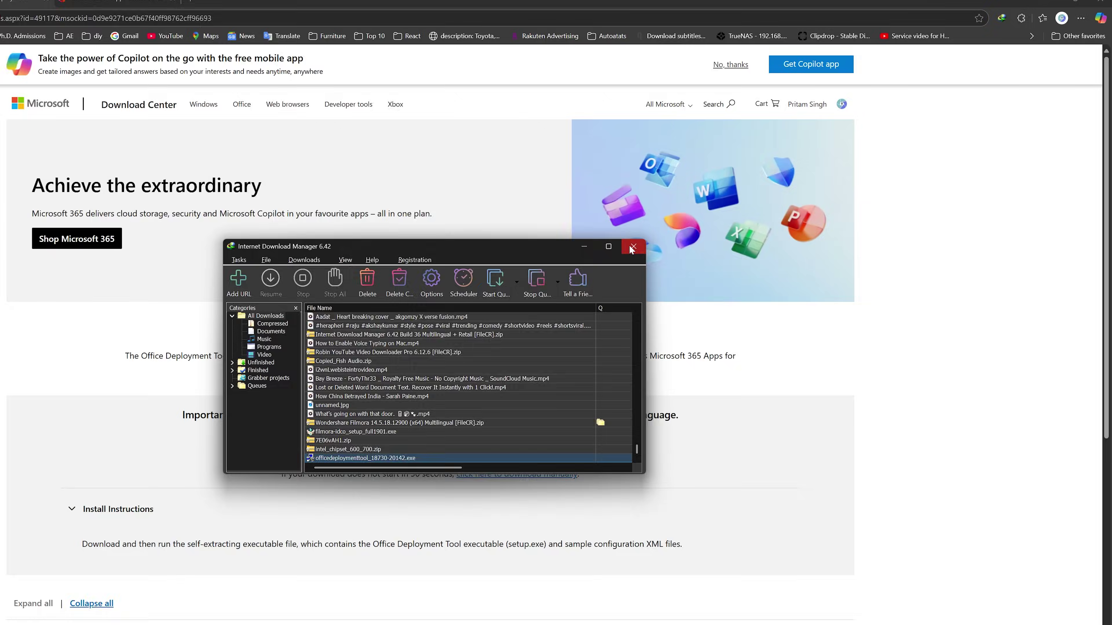
left_click(1086, 24)
left_click(914, 209)
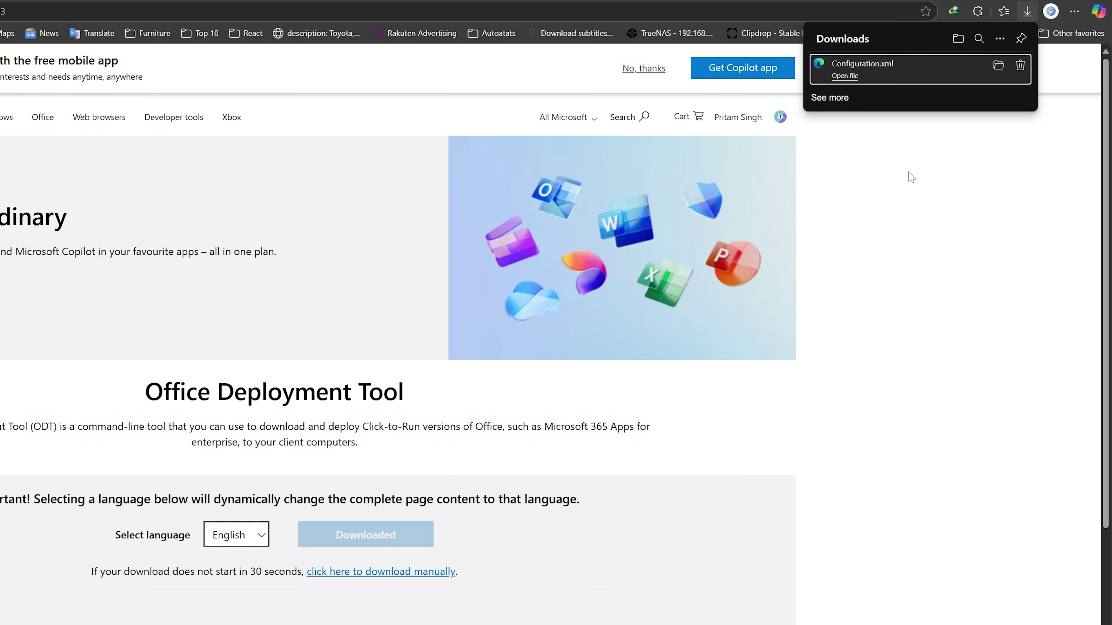
left_click(1000, 66)
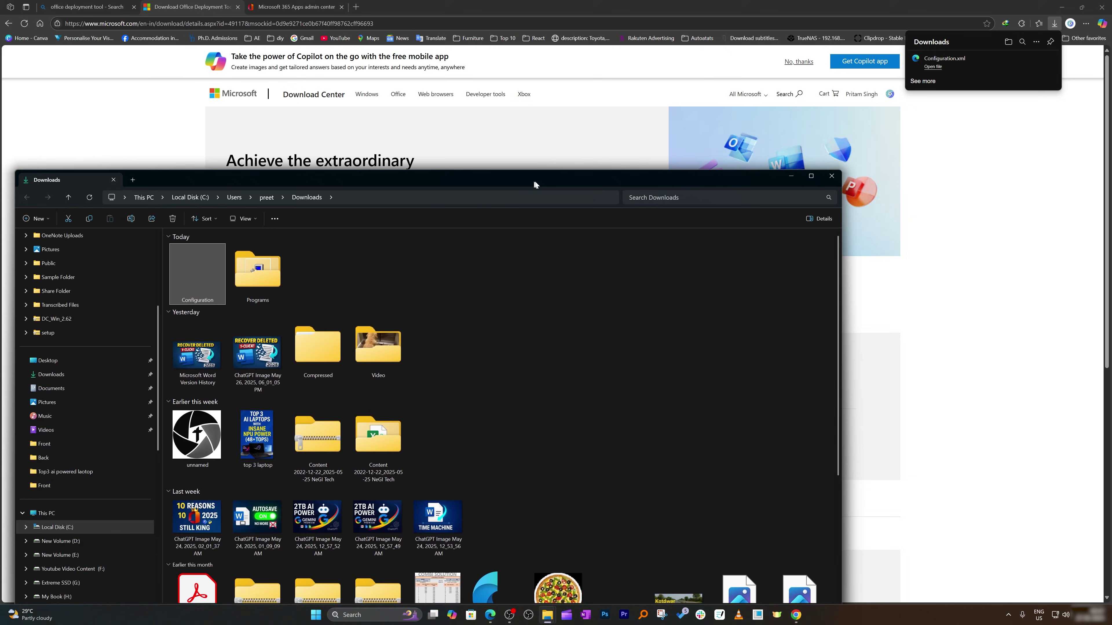
- Paste Configuration.xml into the p folder beside setup
left_click_drag(534, 184, 586, 197)
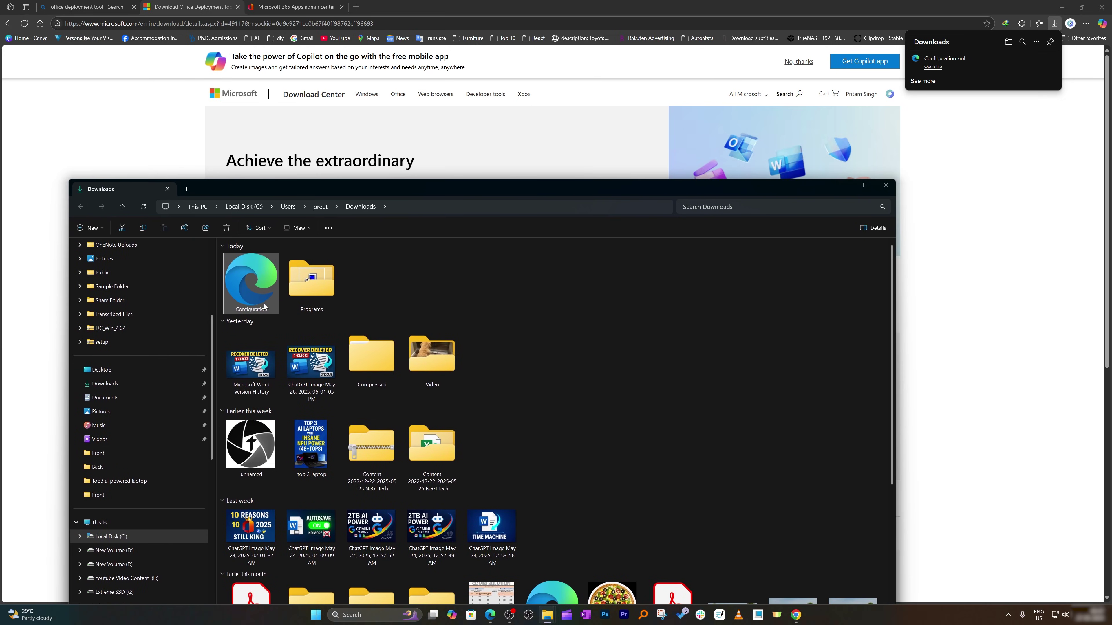
left_click_drag(398, 195, 0, 261)
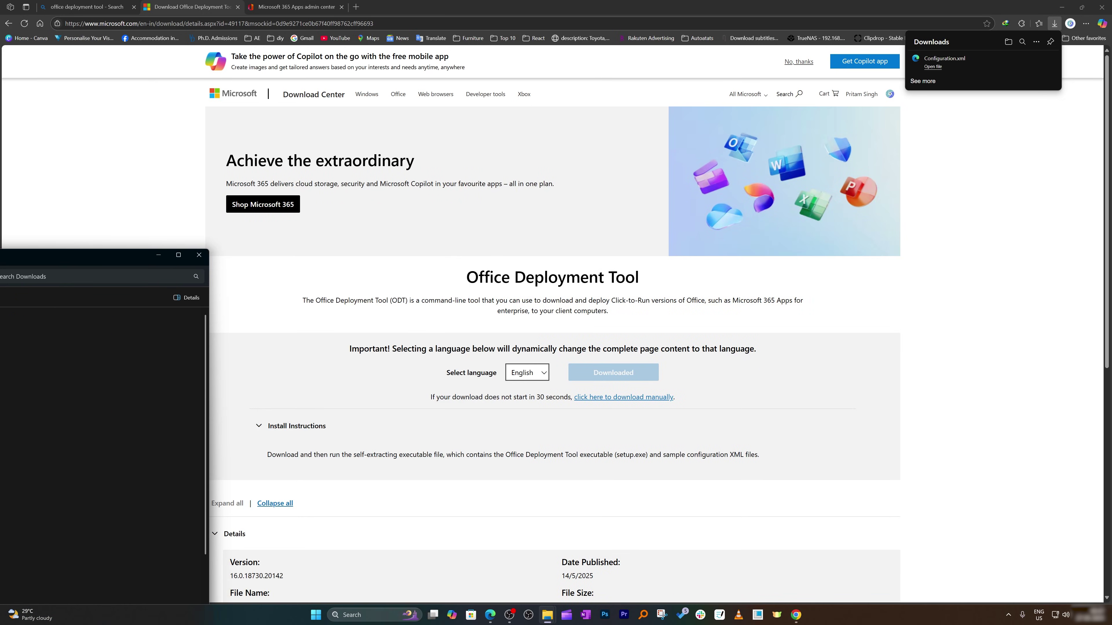
left_click_drag(0, 77, 481, 76)
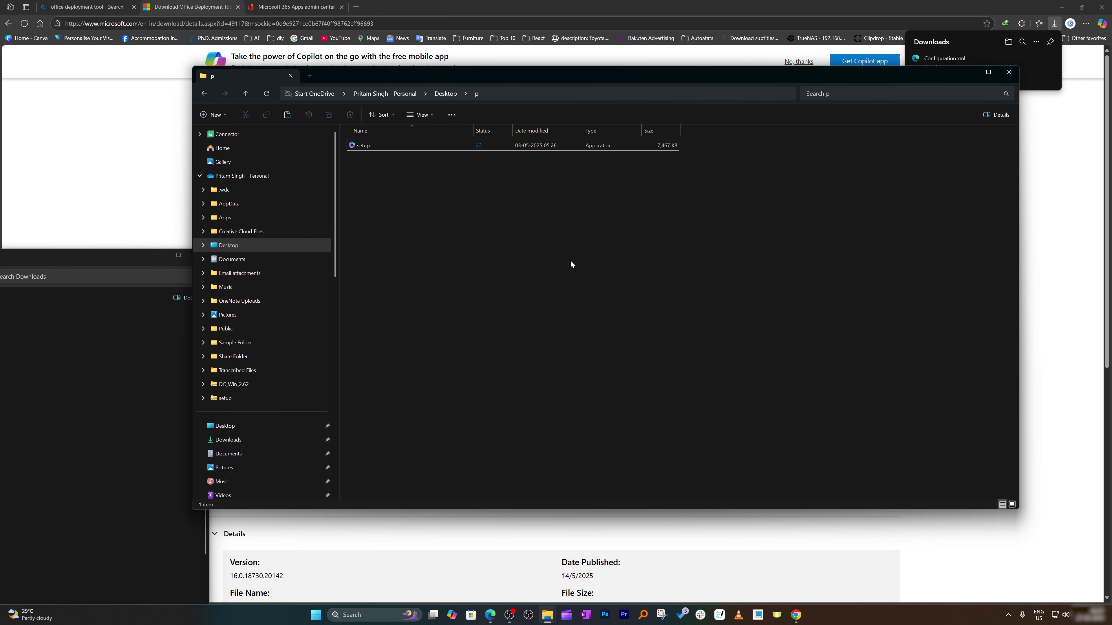
key("ctrl+v")
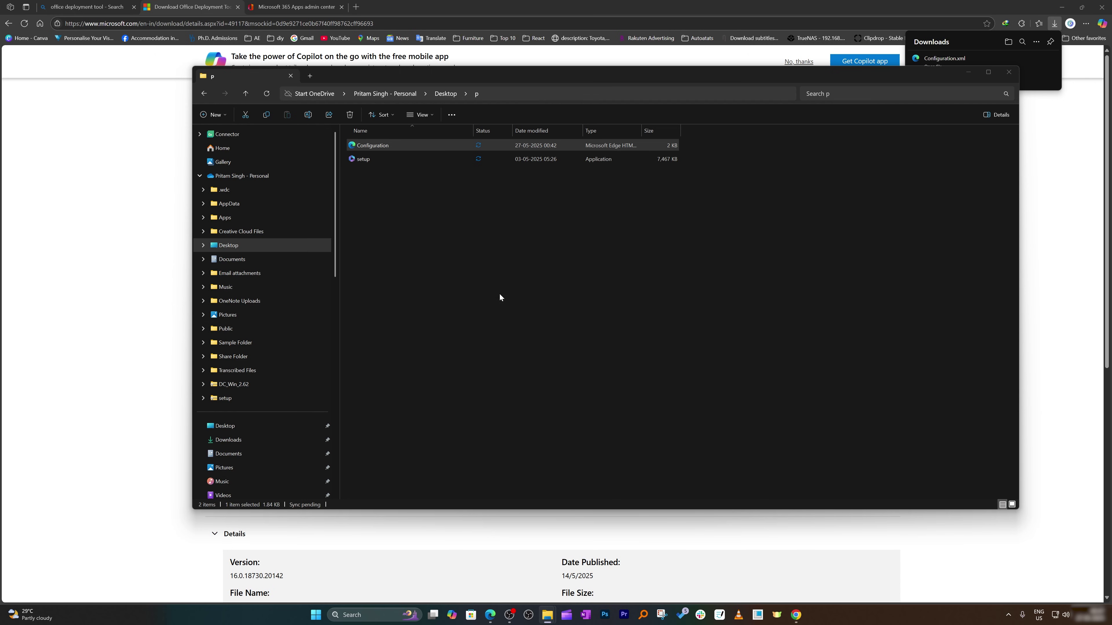
- Open Command Prompt as administrator
left_click(316, 615)
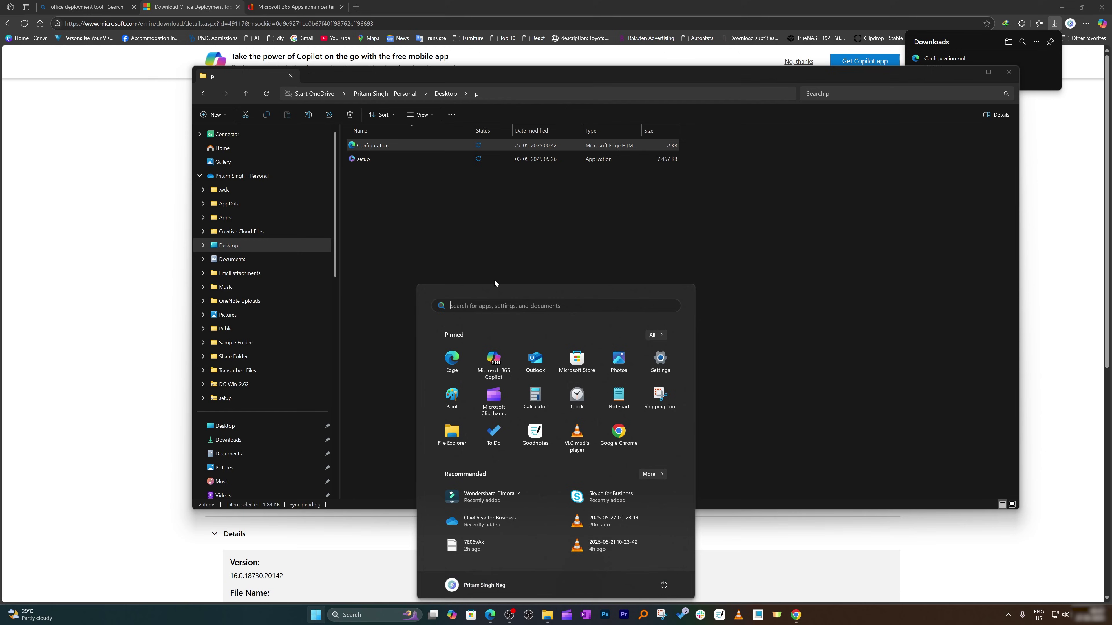
type("cm")
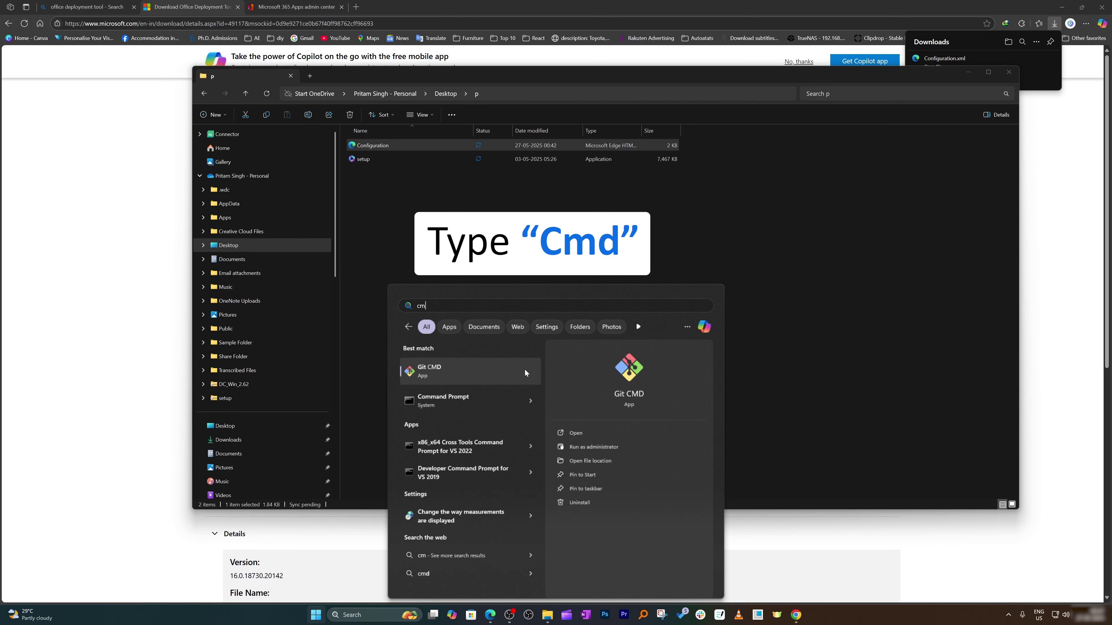
left_click(531, 401)
left_click(593, 447)
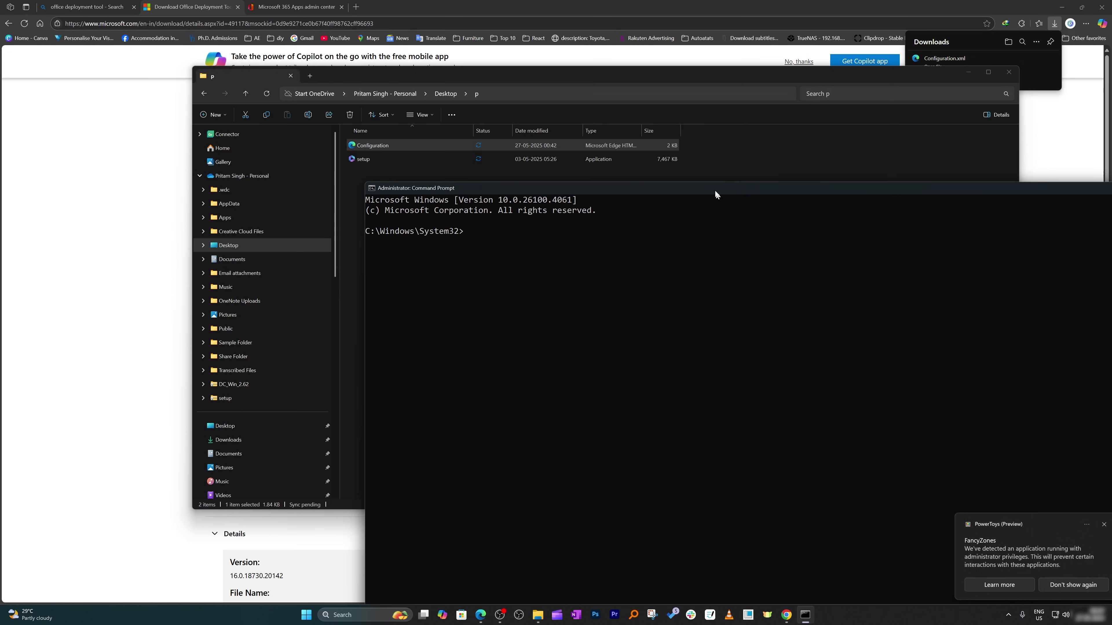
- Copy the p folder's path from Explorer and cd into it in Command Prompt
left_click(548, 72)
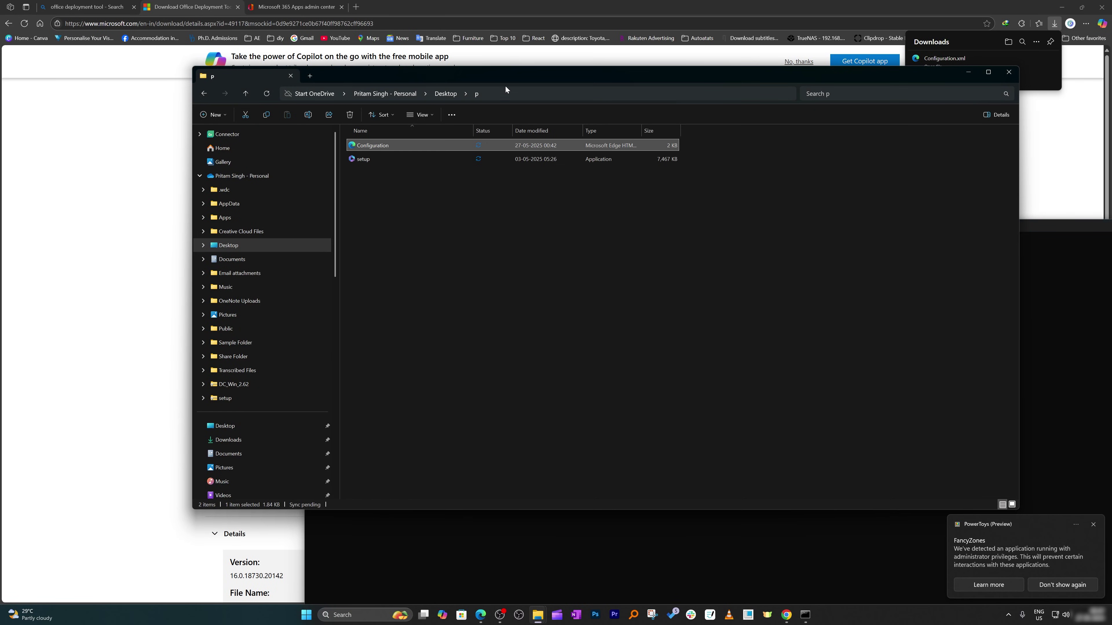
left_click(499, 94)
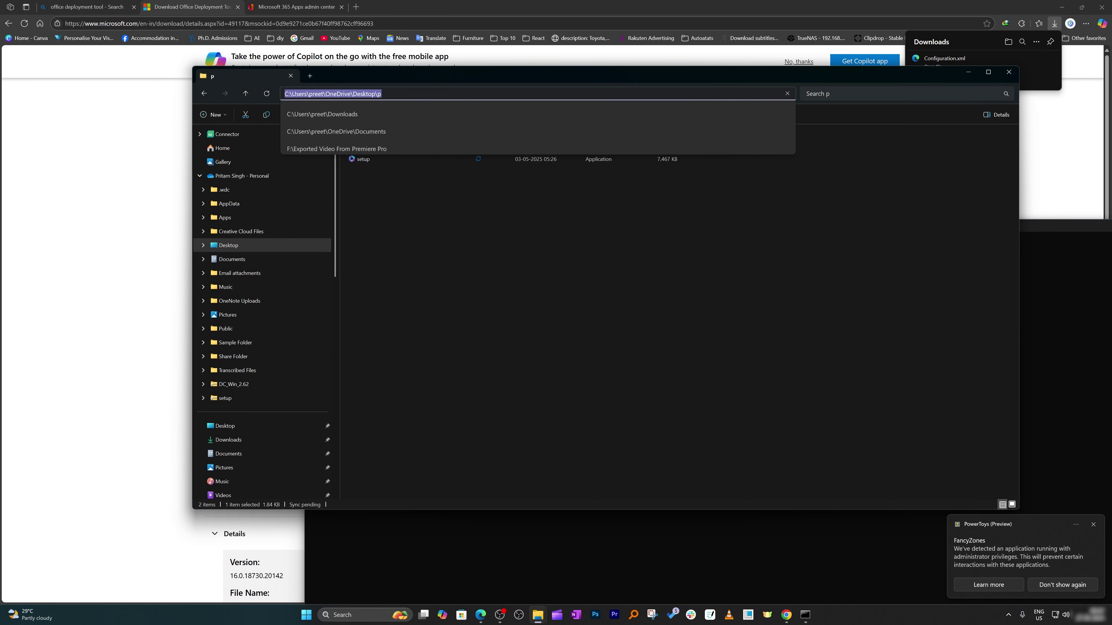
right_click(376, 93)
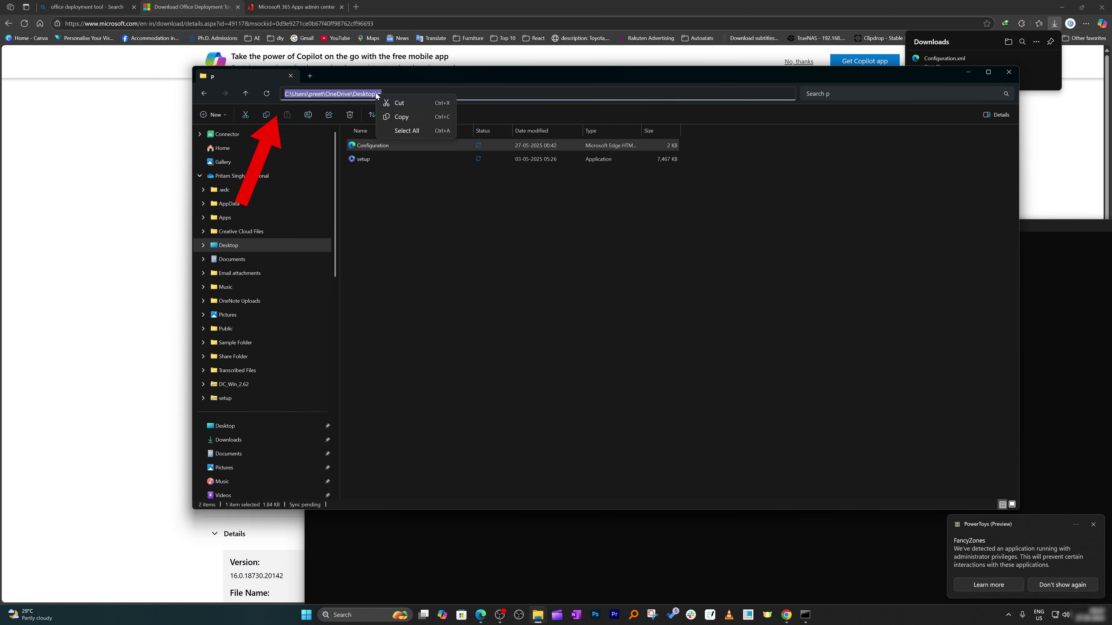
left_click(409, 115)
key("alt+Tab")
left_click_drag(537, 213, 442, 140)
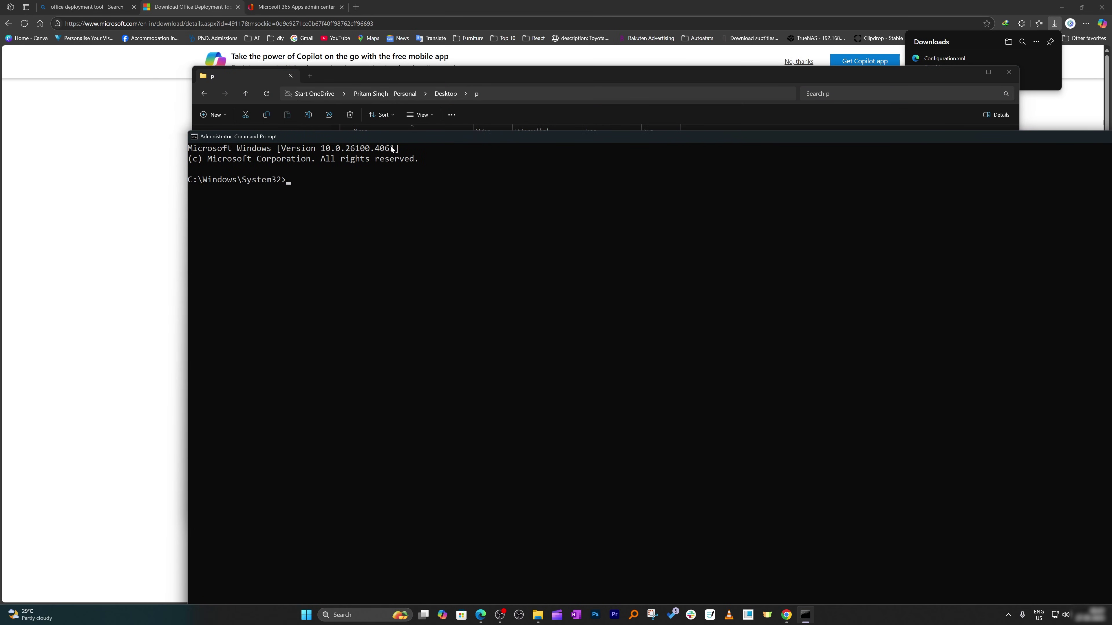
type("cd")
key("ctrl+v")
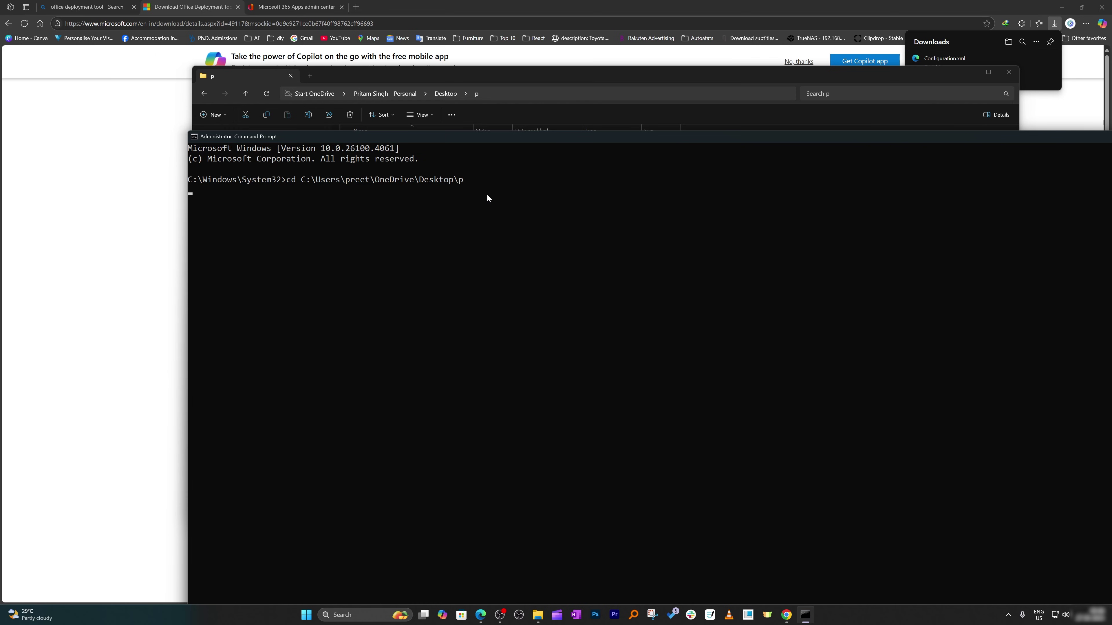
key("Return")
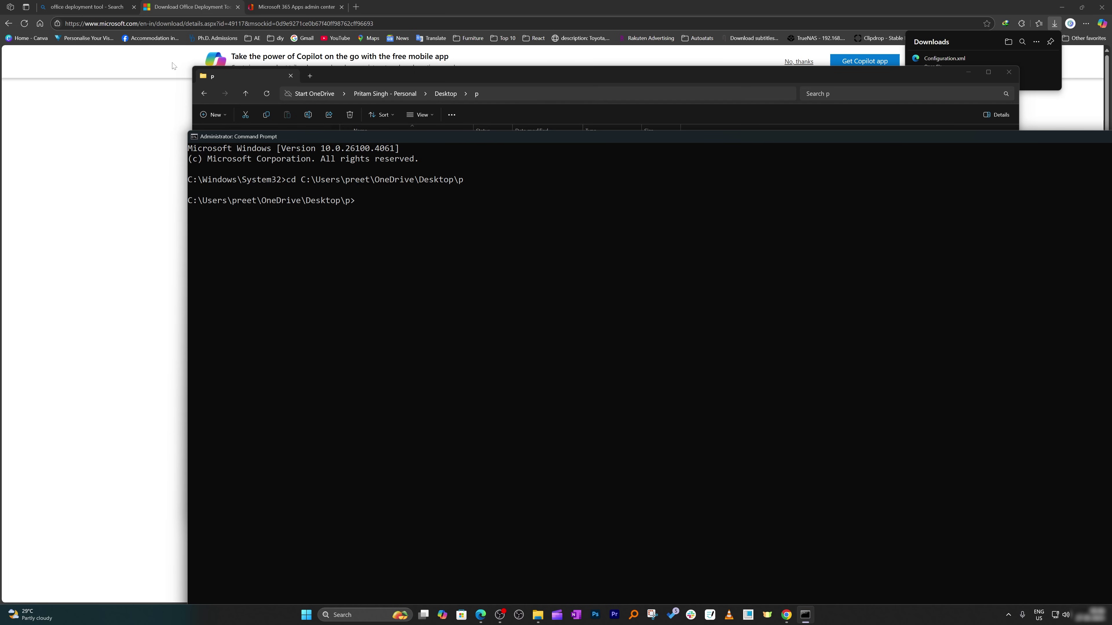
- Run setup /configure configuration.xml in Command Prompt to start the Office installation, and close File Explorer
left_click_drag(450, 138, 766, 240)
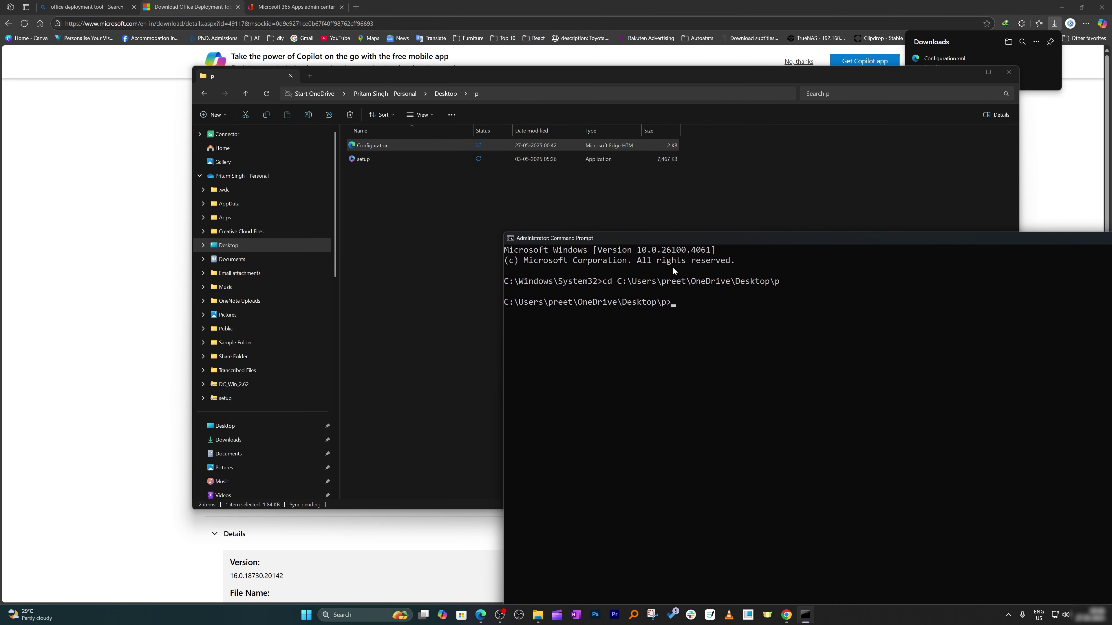
left_click_drag(697, 242, 486, 193)
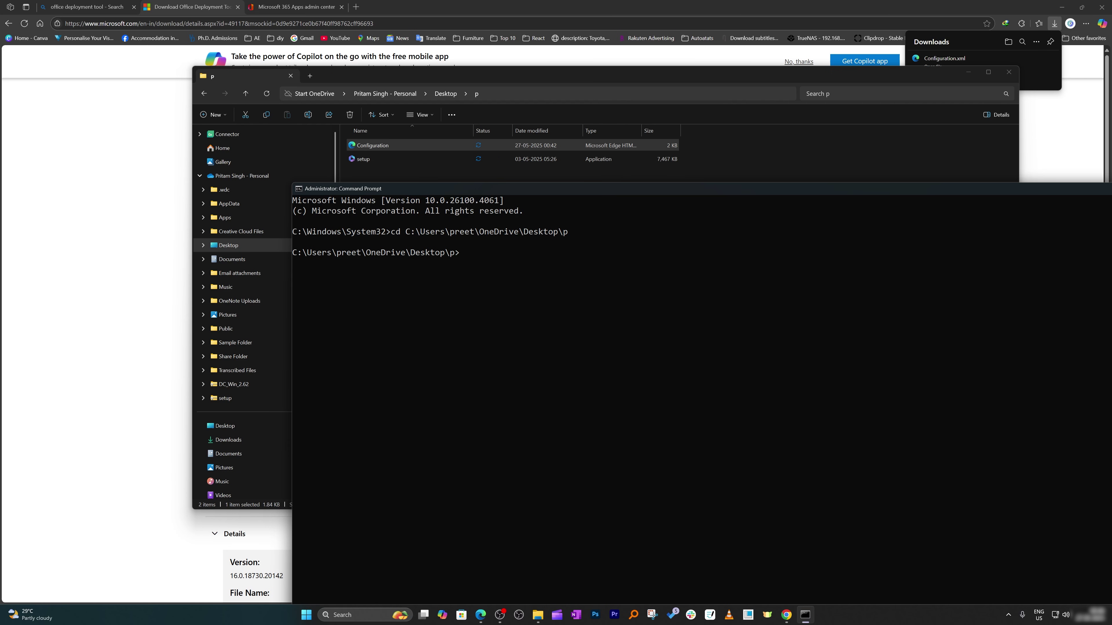
key("ctrl+v")
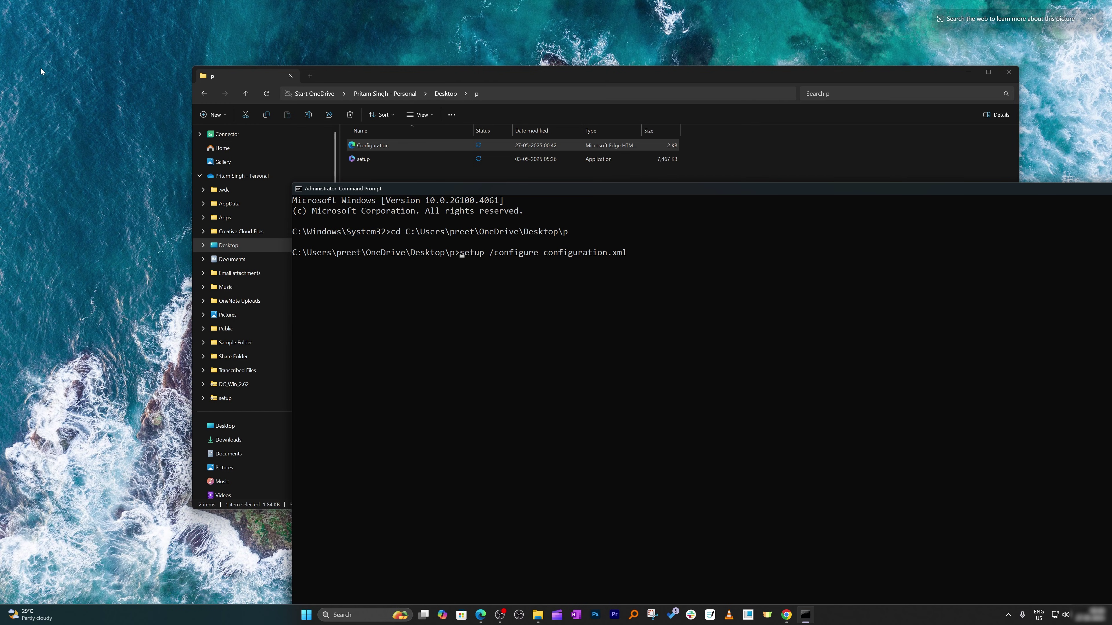
key("Return")
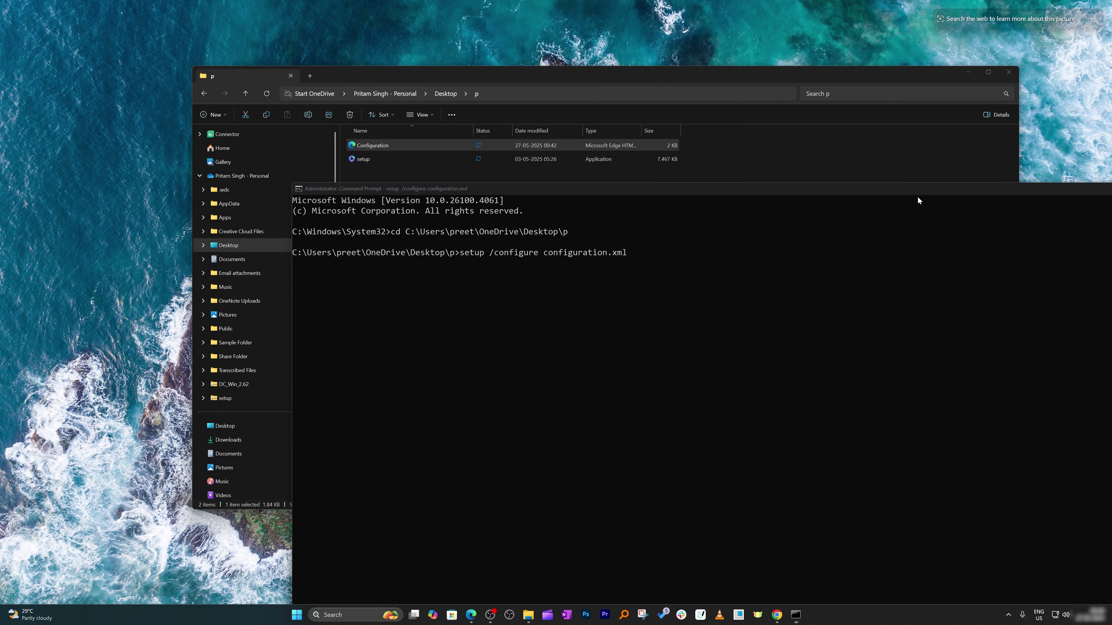
left_click(1009, 613)
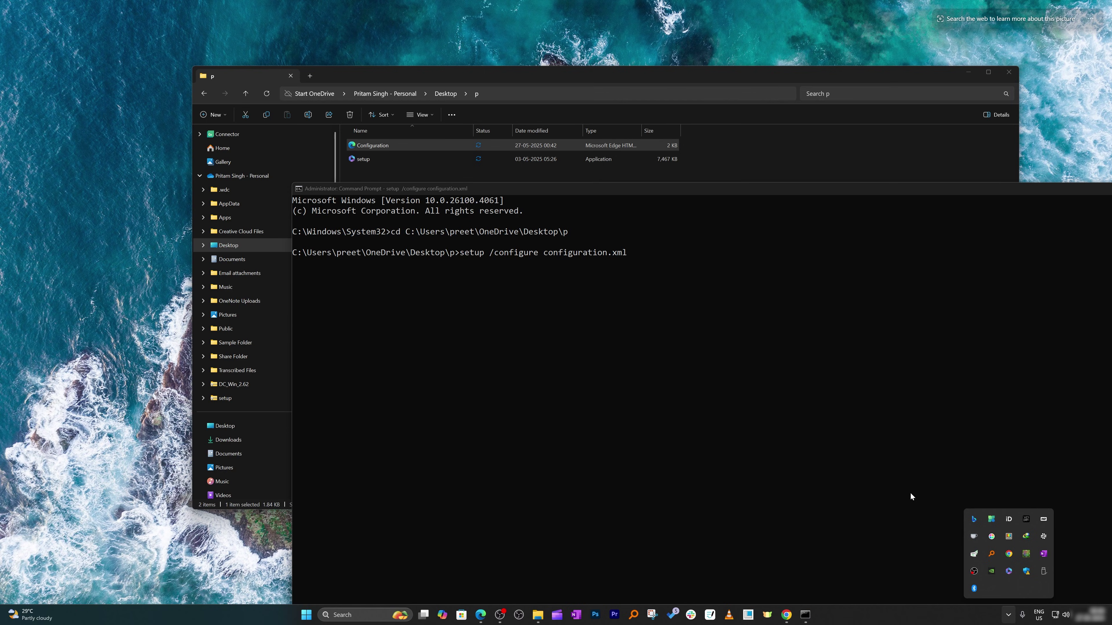
left_click(1006, 71)
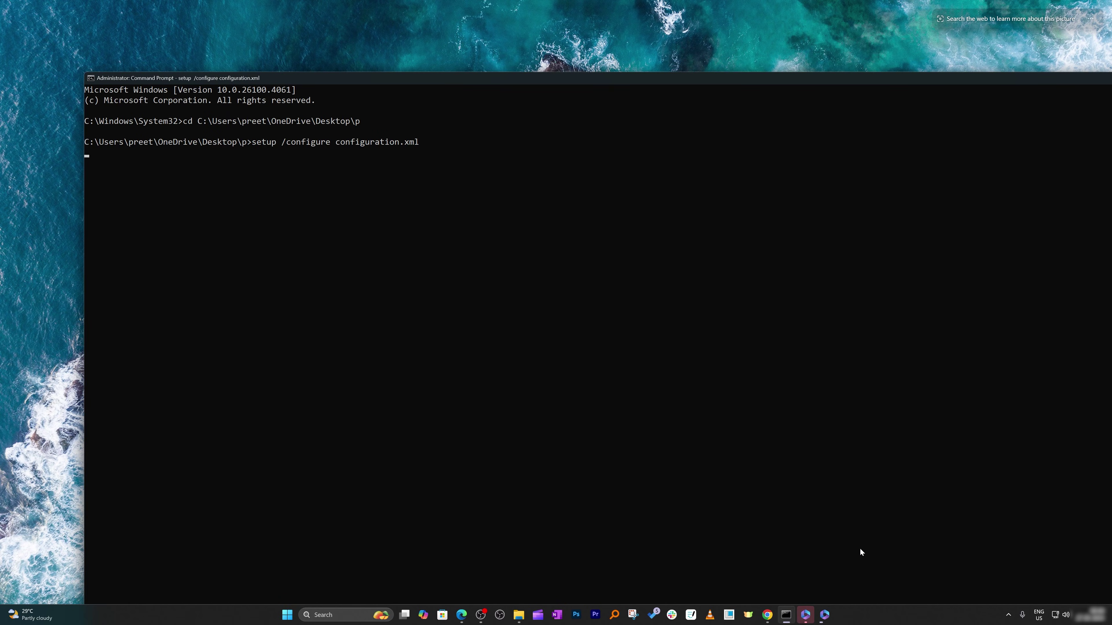
- Follow the Office installer's progress until it reports "You're all set!"
left_click(828, 616)
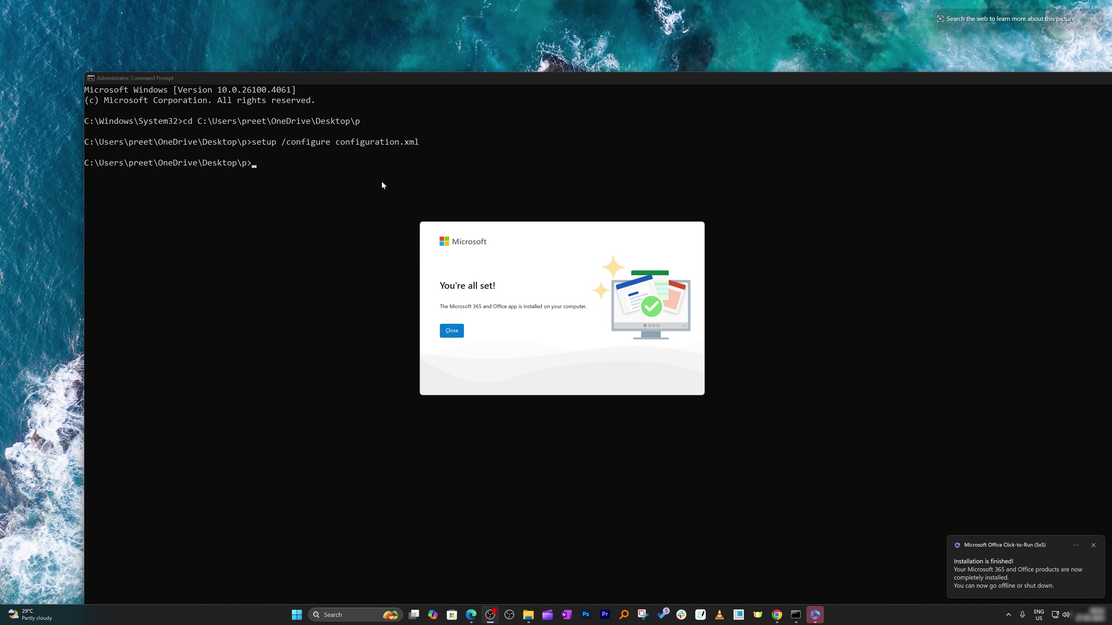
- Dismiss the installation complete message and close the Command Prompt window
left_click(454, 333)
left_click_drag(916, 78, 608, 83)
left_click(865, 85)
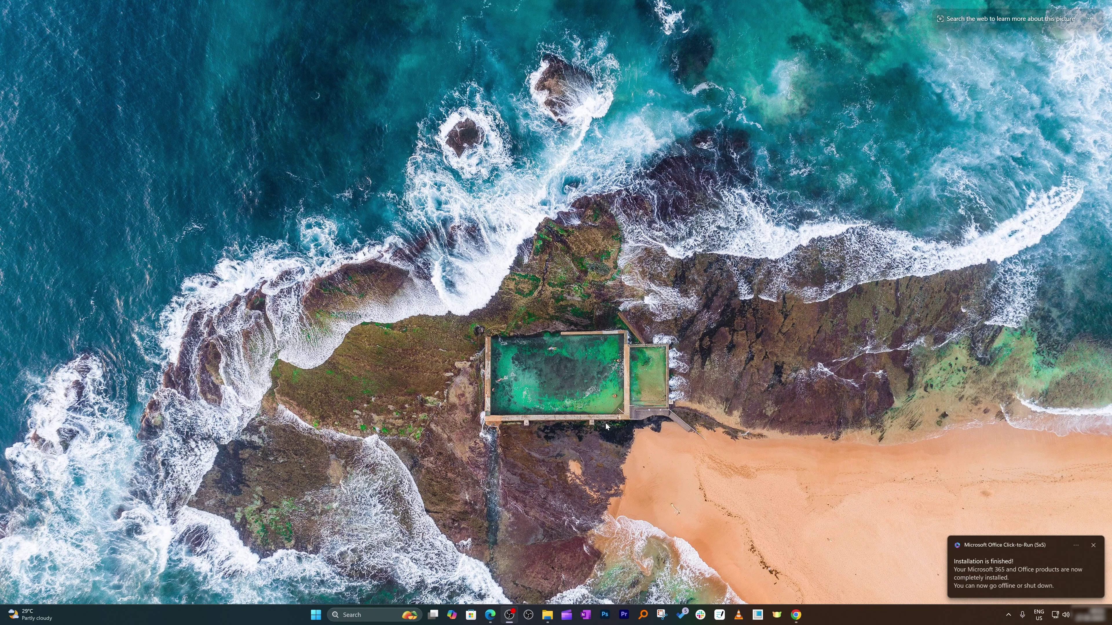
- Search the Start menu for "pro" and launch the Project app
left_click(314, 615)
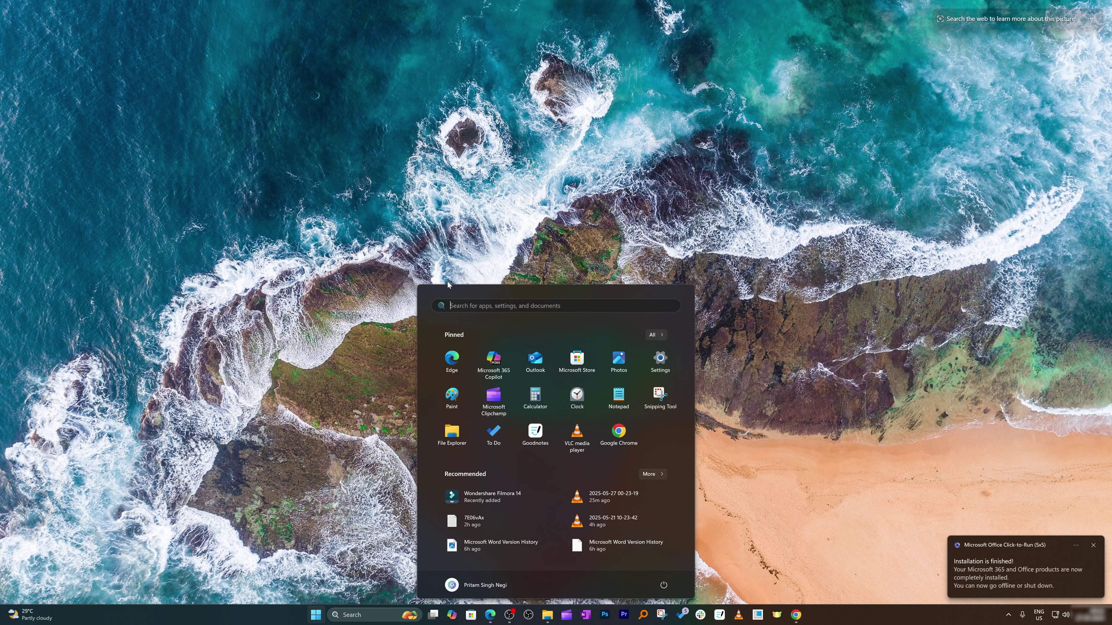
type("m")
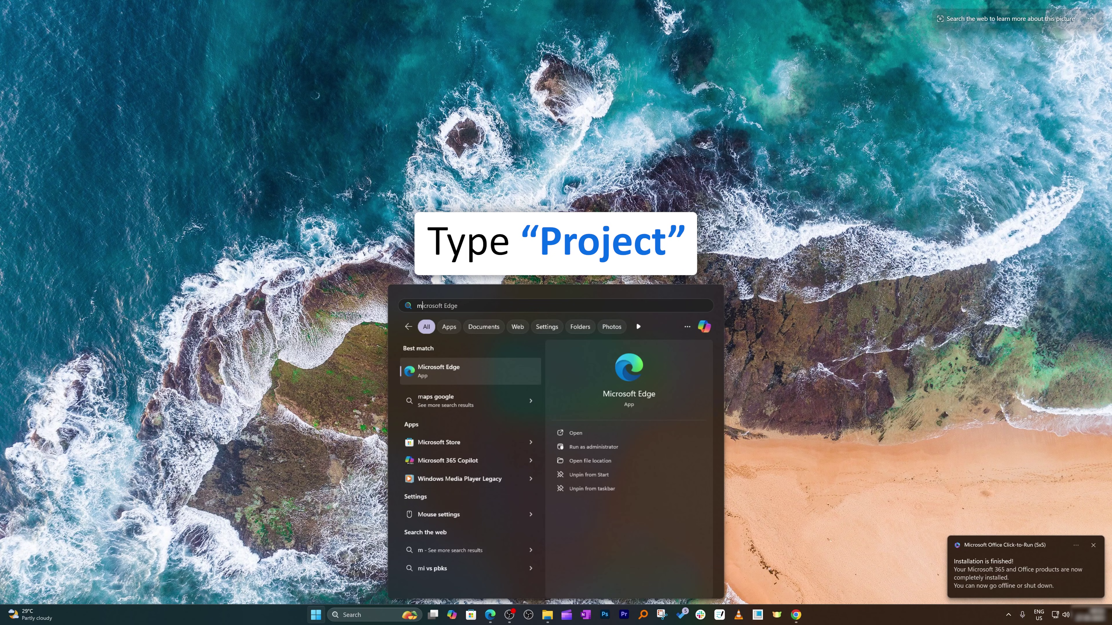
key("BackSpace")
type("pro")
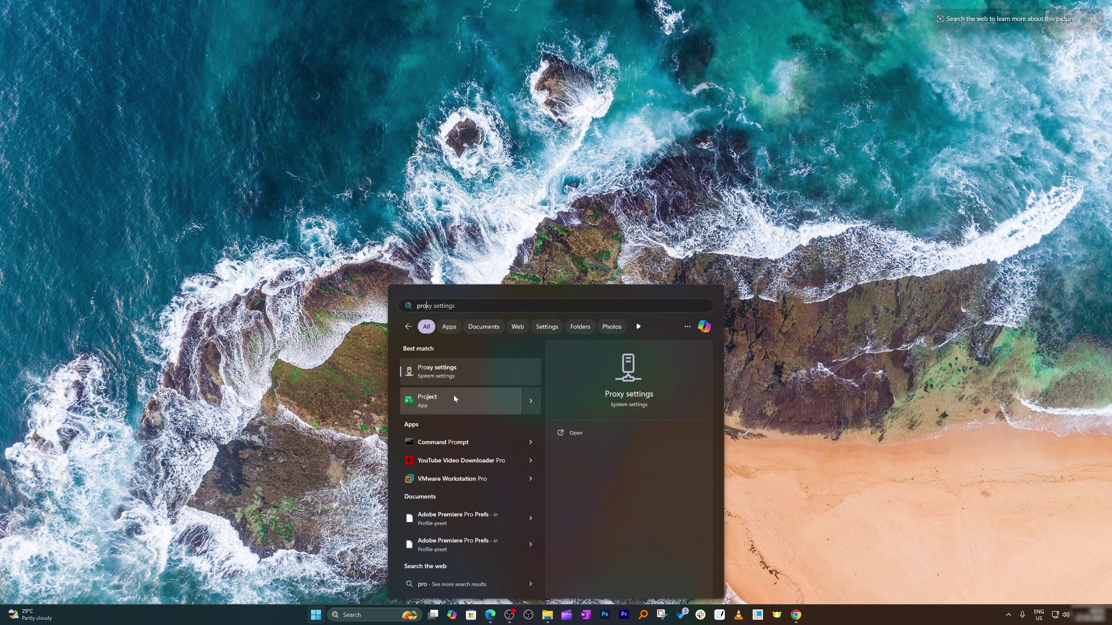
left_click(453, 396)
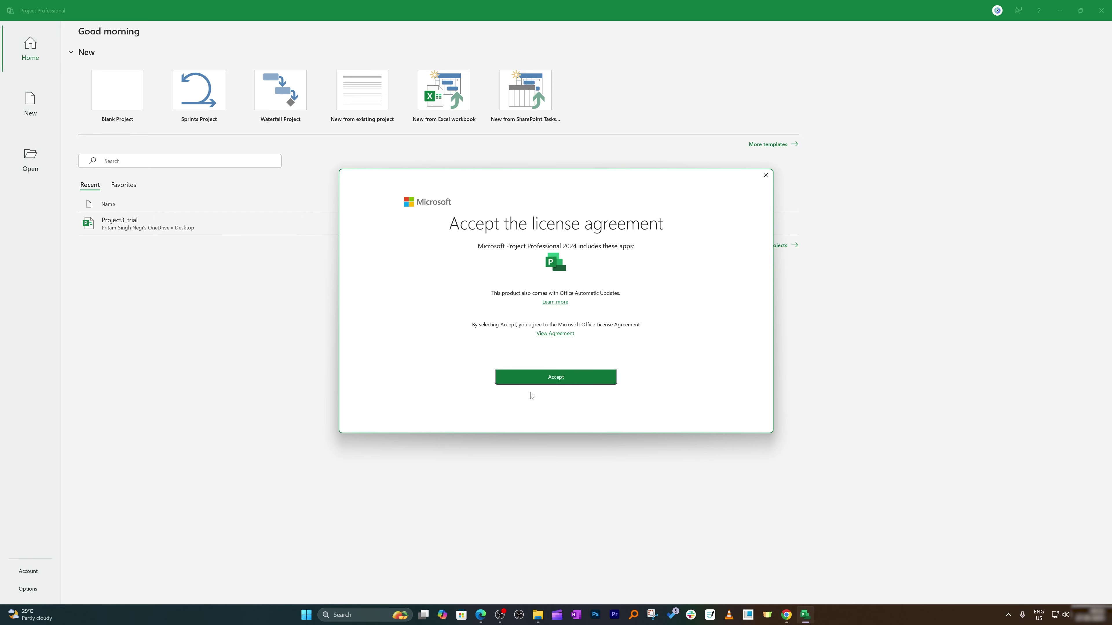
- Accept the license agreement, create a blank Project1, and go to the File pages
left_click(532, 377)
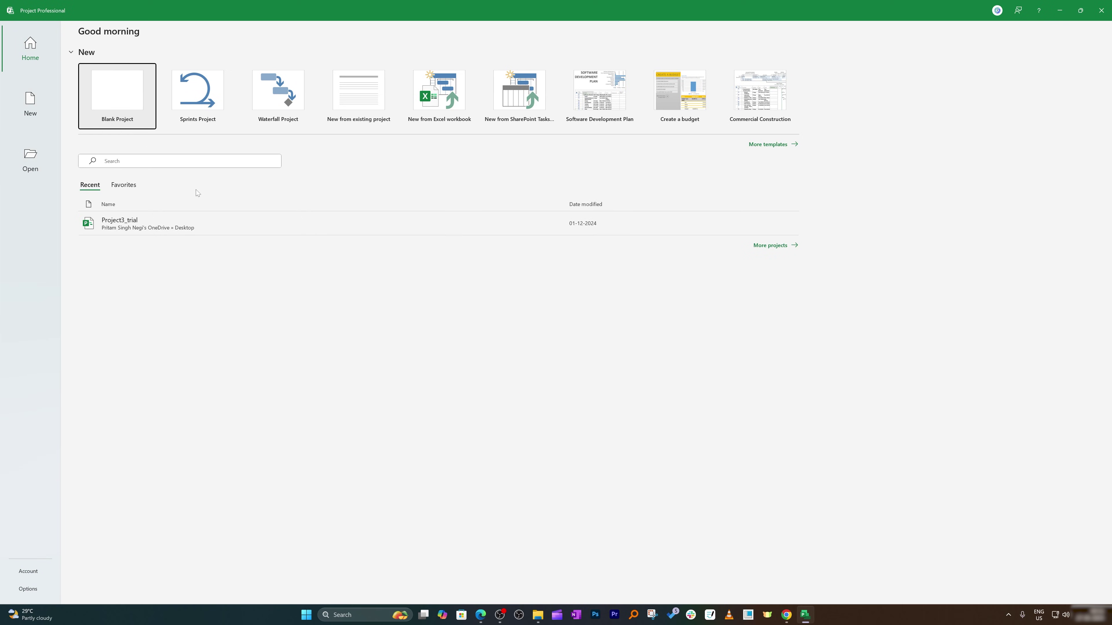
left_click(122, 103)
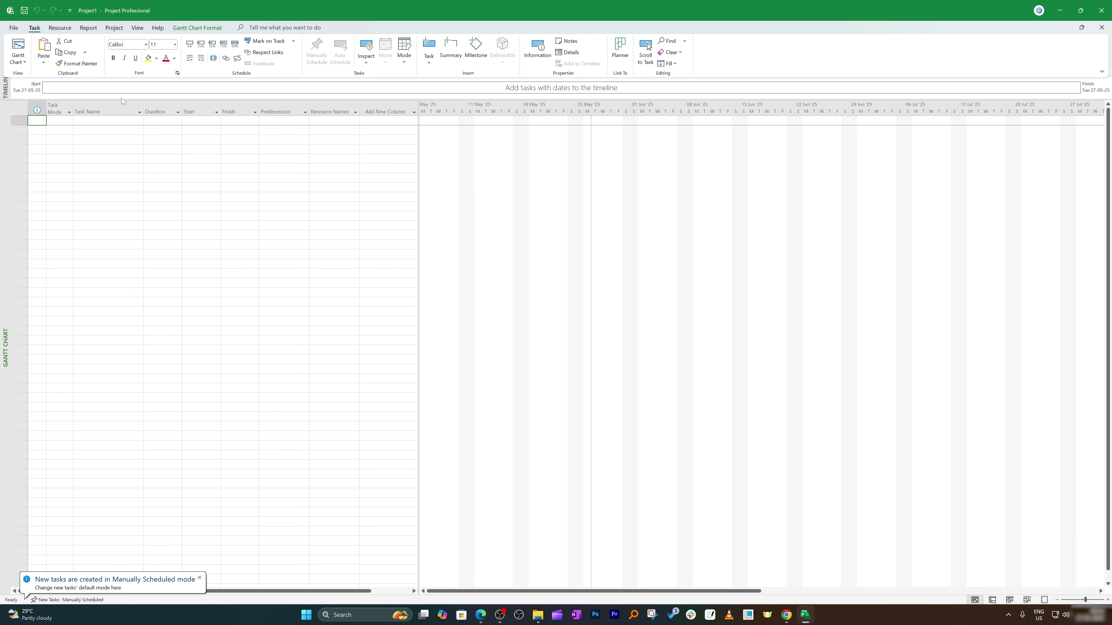
left_click(206, 207)
left_click(109, 216)
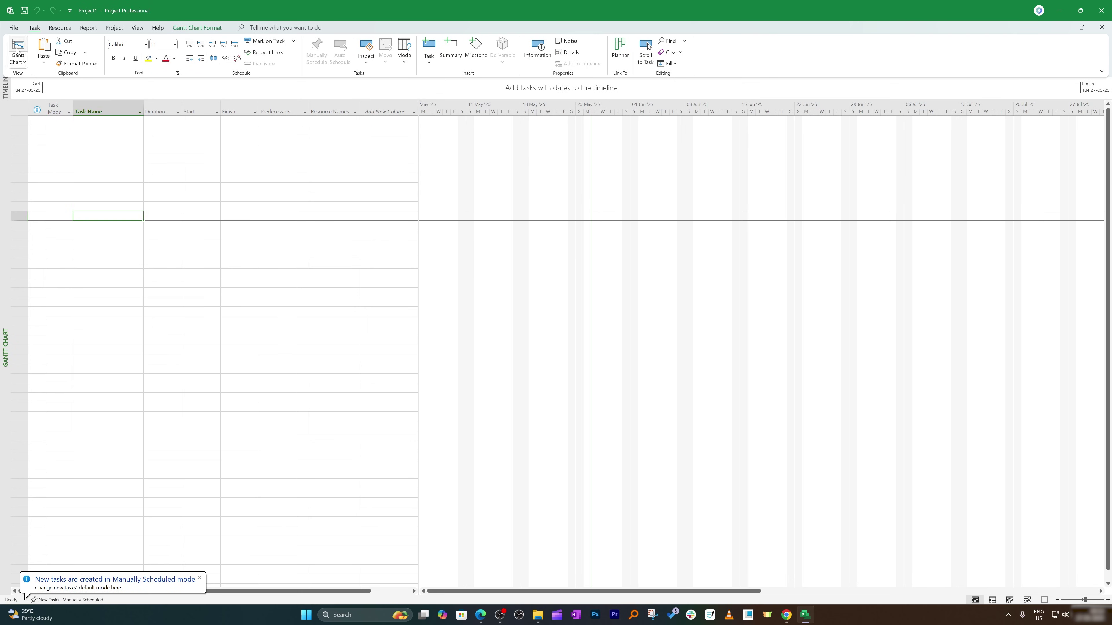
left_click(13, 28)
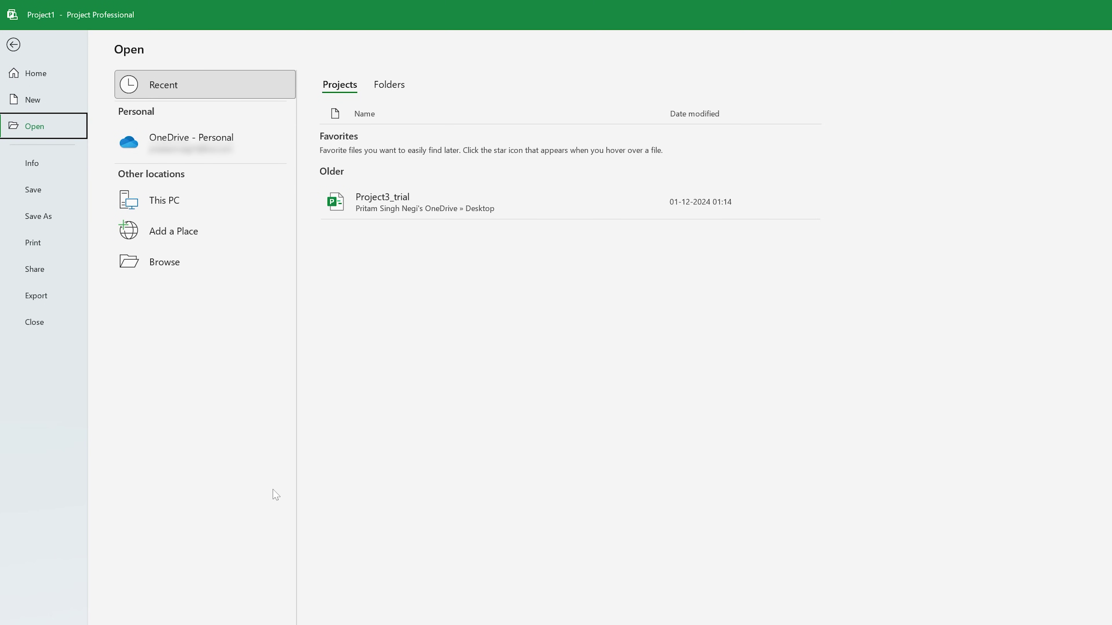
- Review the Account page's product licensing details, then browse the Home, New and Open pages
left_click(55, 571)
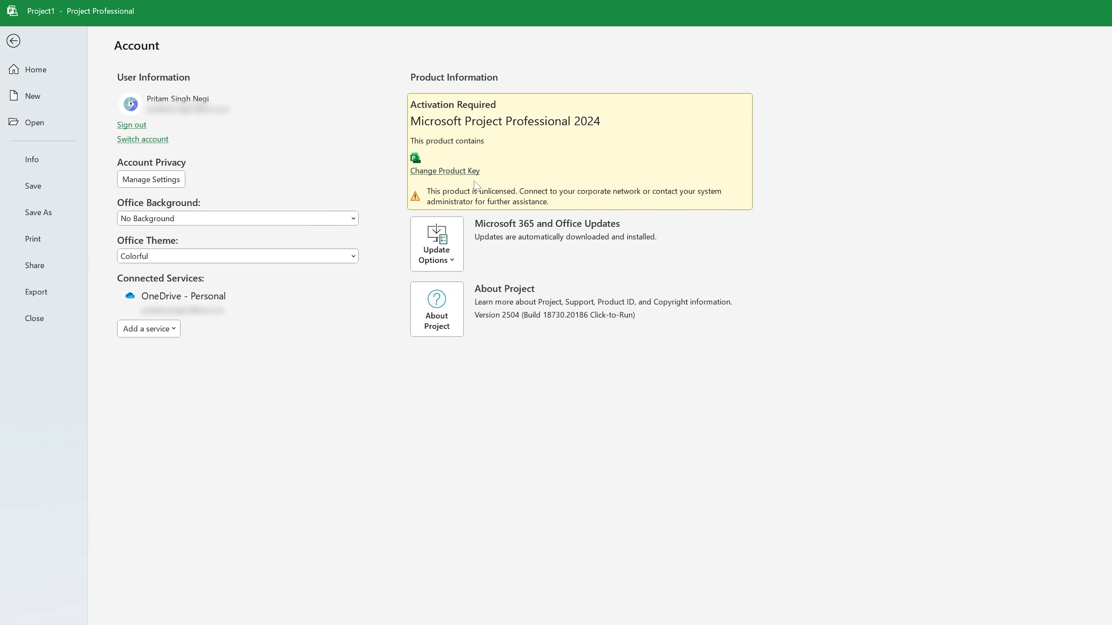
key("Tab")
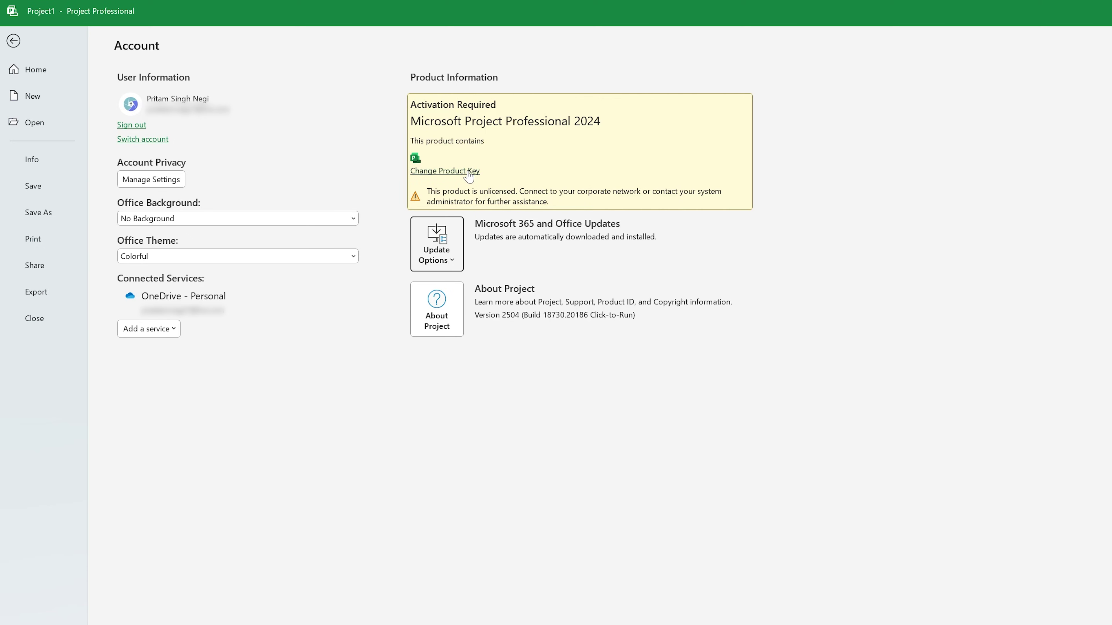
key("Tab")
left_click(44, 72)
left_click(40, 100)
left_click(53, 128)
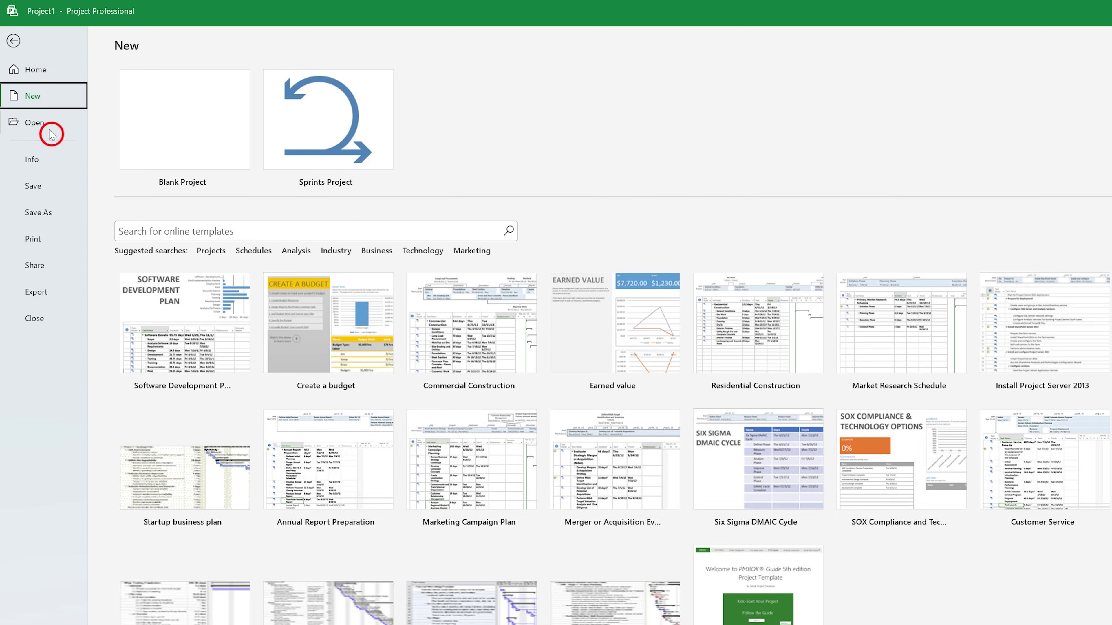
left_click(38, 579)
- Return to the Gantt chart, create task row 1 via the first Task Mode cell, and browse the ribbon tabs
key("Escape")
left_click(55, 124)
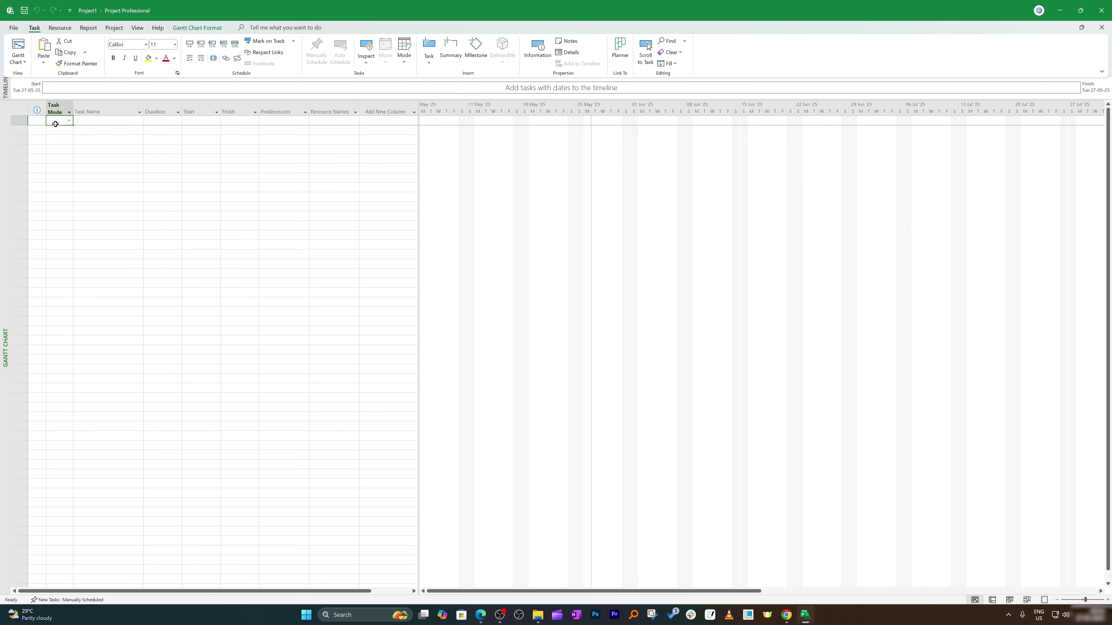
key("F2")
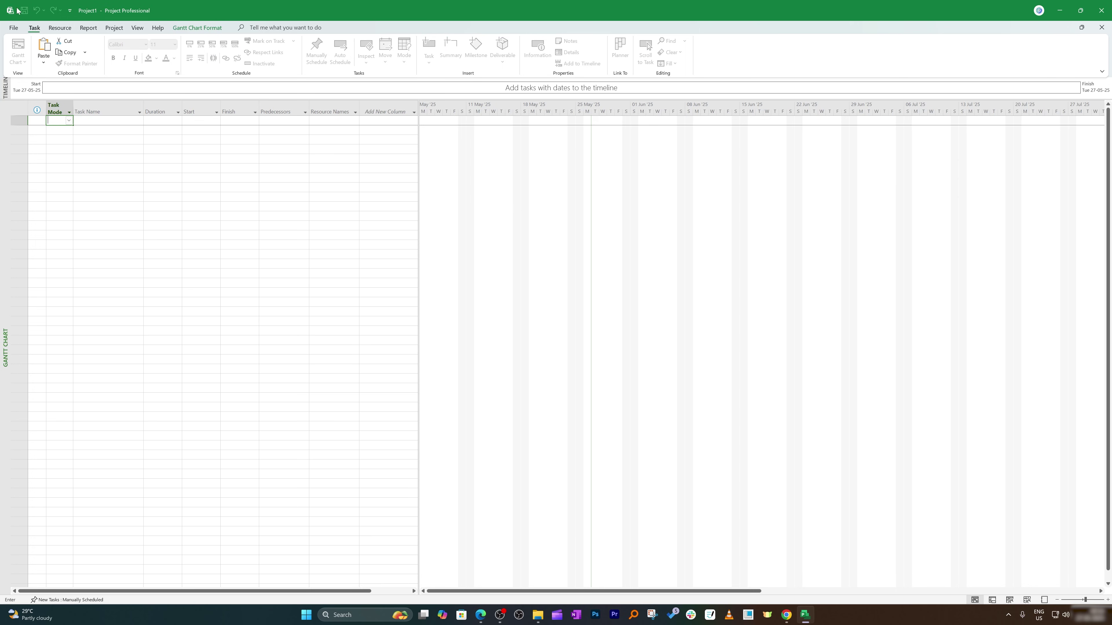
left_click(60, 28)
left_click(88, 28)
left_click(114, 28)
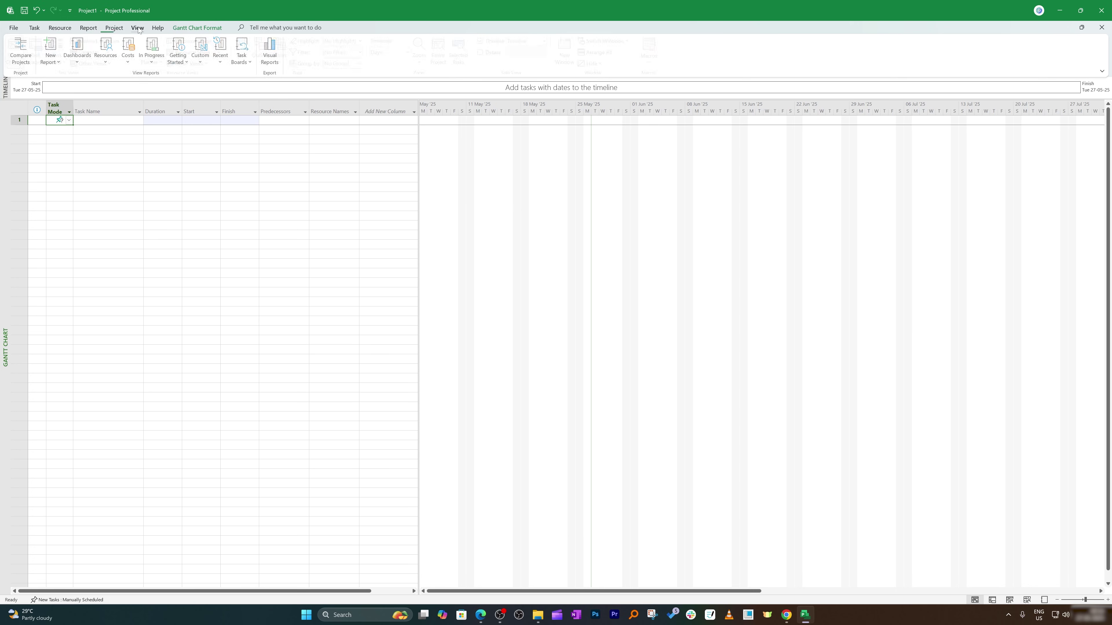
left_click(137, 27)
left_click(34, 28)
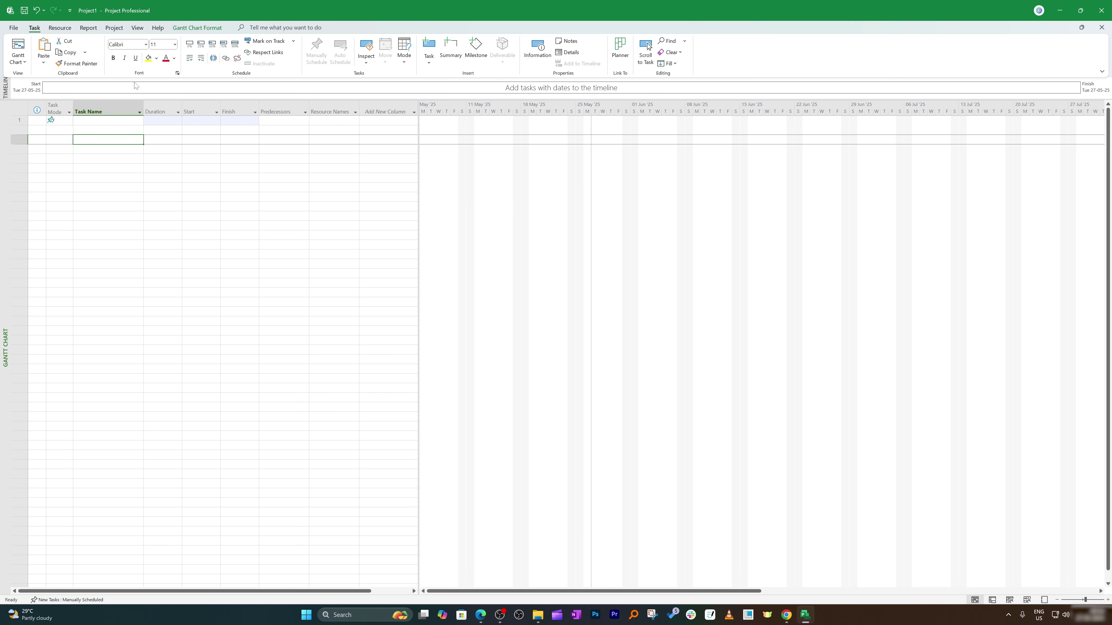
- Switch through the Resource Sheet, Gantt Chart and Resource Usage views, ending in Team Planner
left_click(19, 62)
left_click(43, 124)
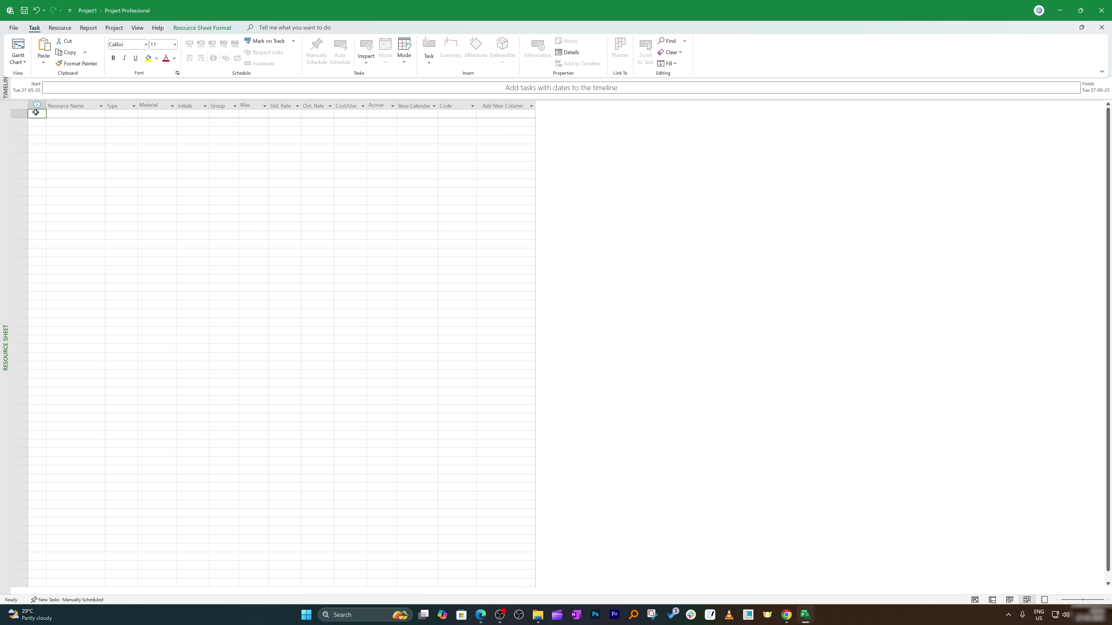
left_click(21, 62)
left_click(38, 100)
left_click(20, 61)
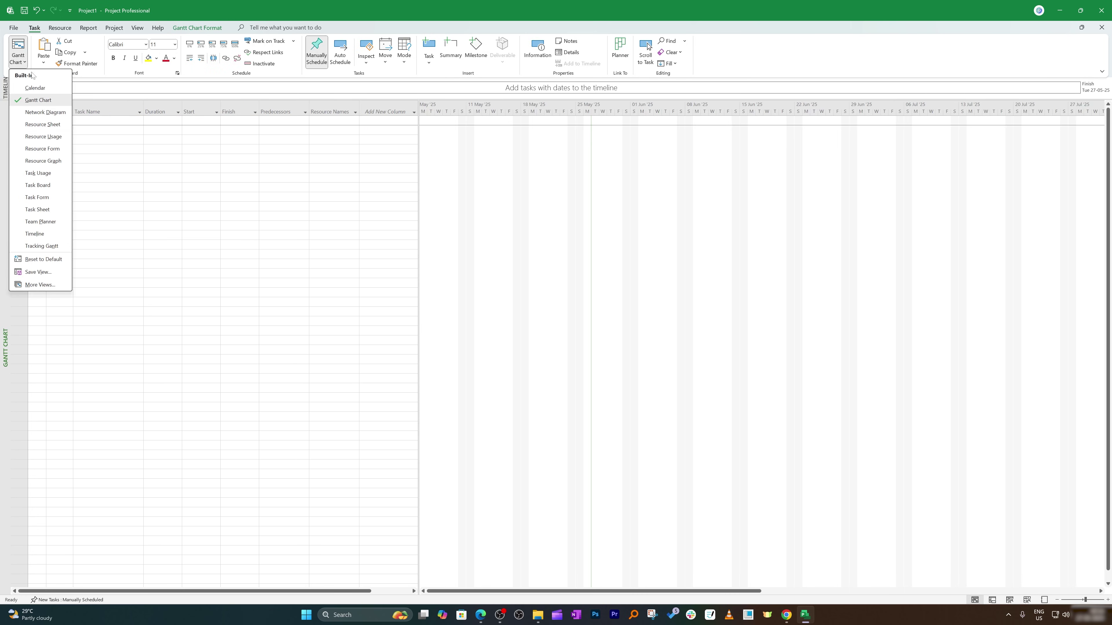
left_click(44, 137)
left_click(20, 61)
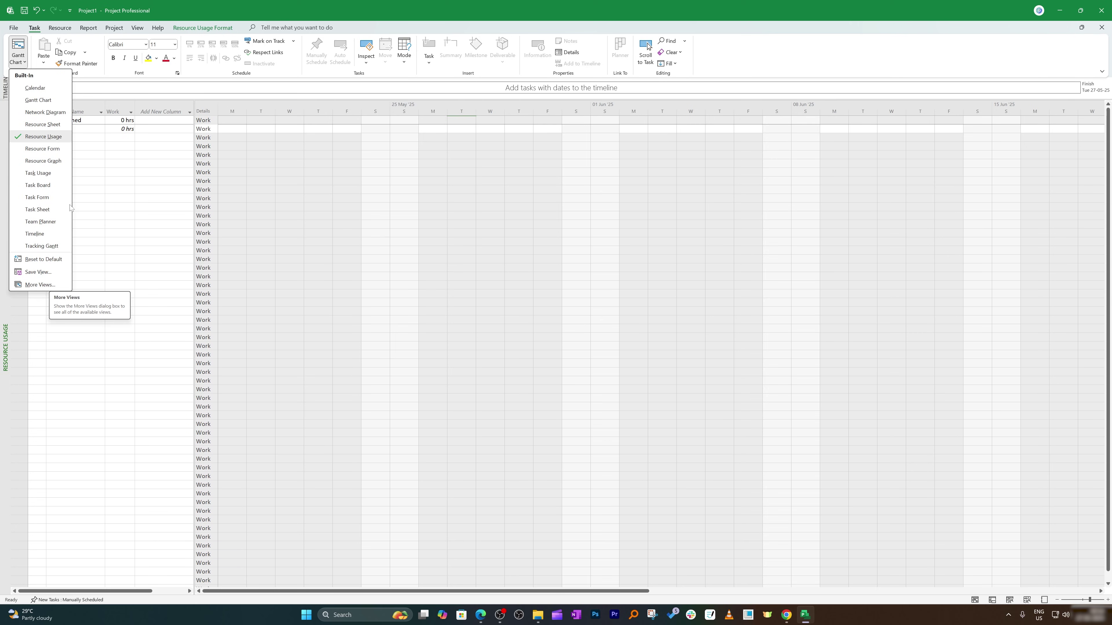
left_click(40, 221)
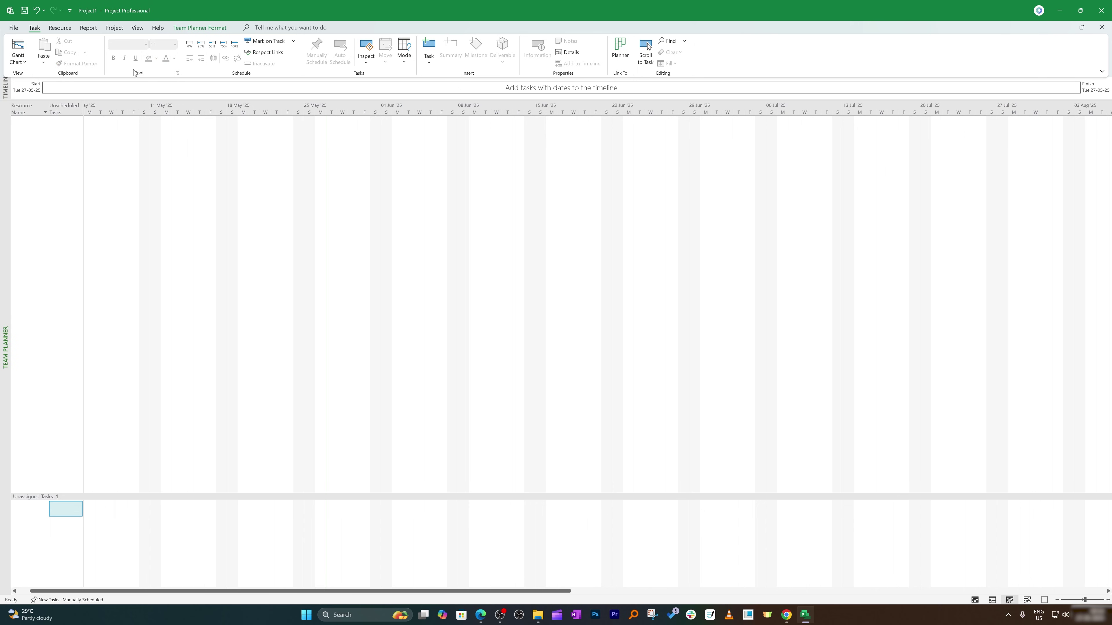